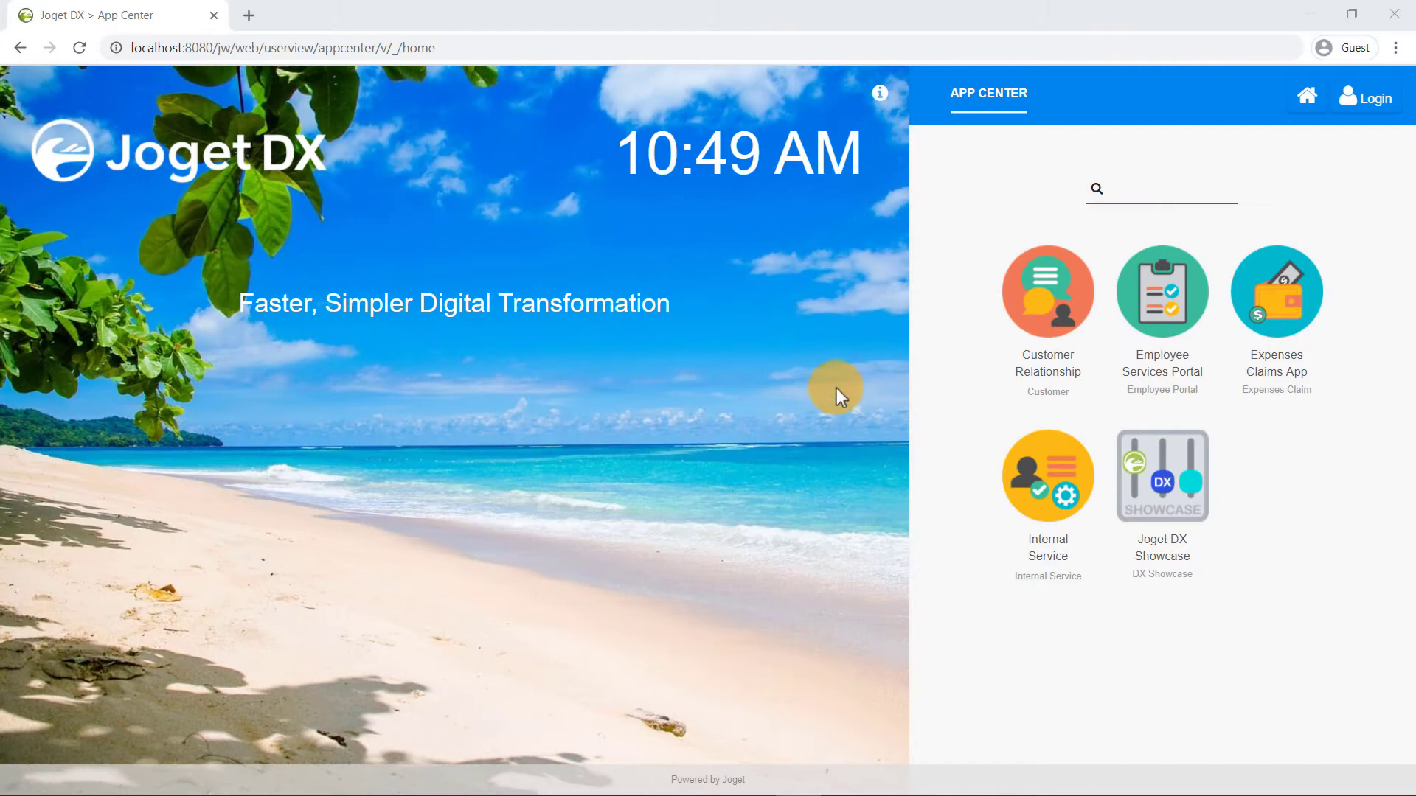
# - Sign in to Joget DX with the administrator username and password
pyautogui.click(1350, 99)
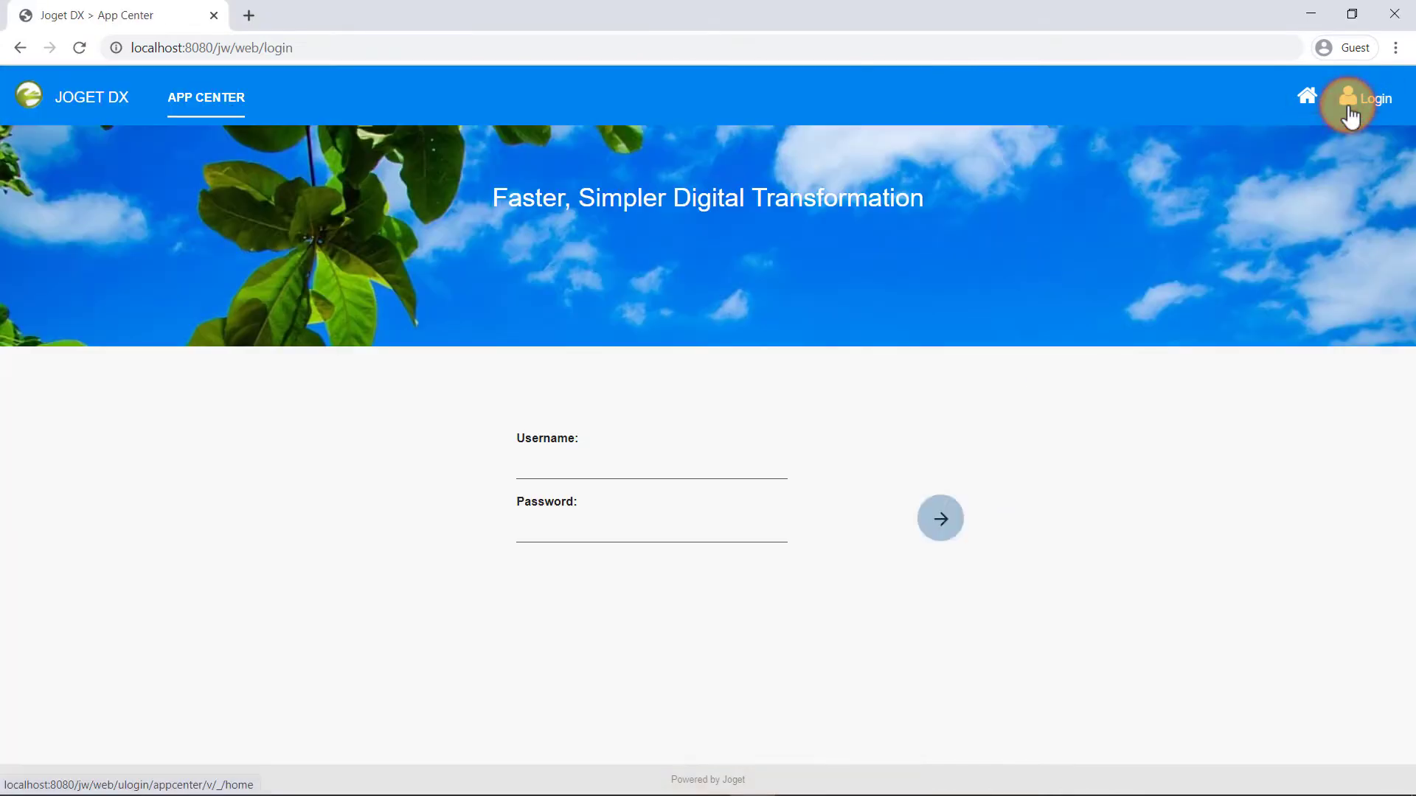
pyautogui.click(746, 464)
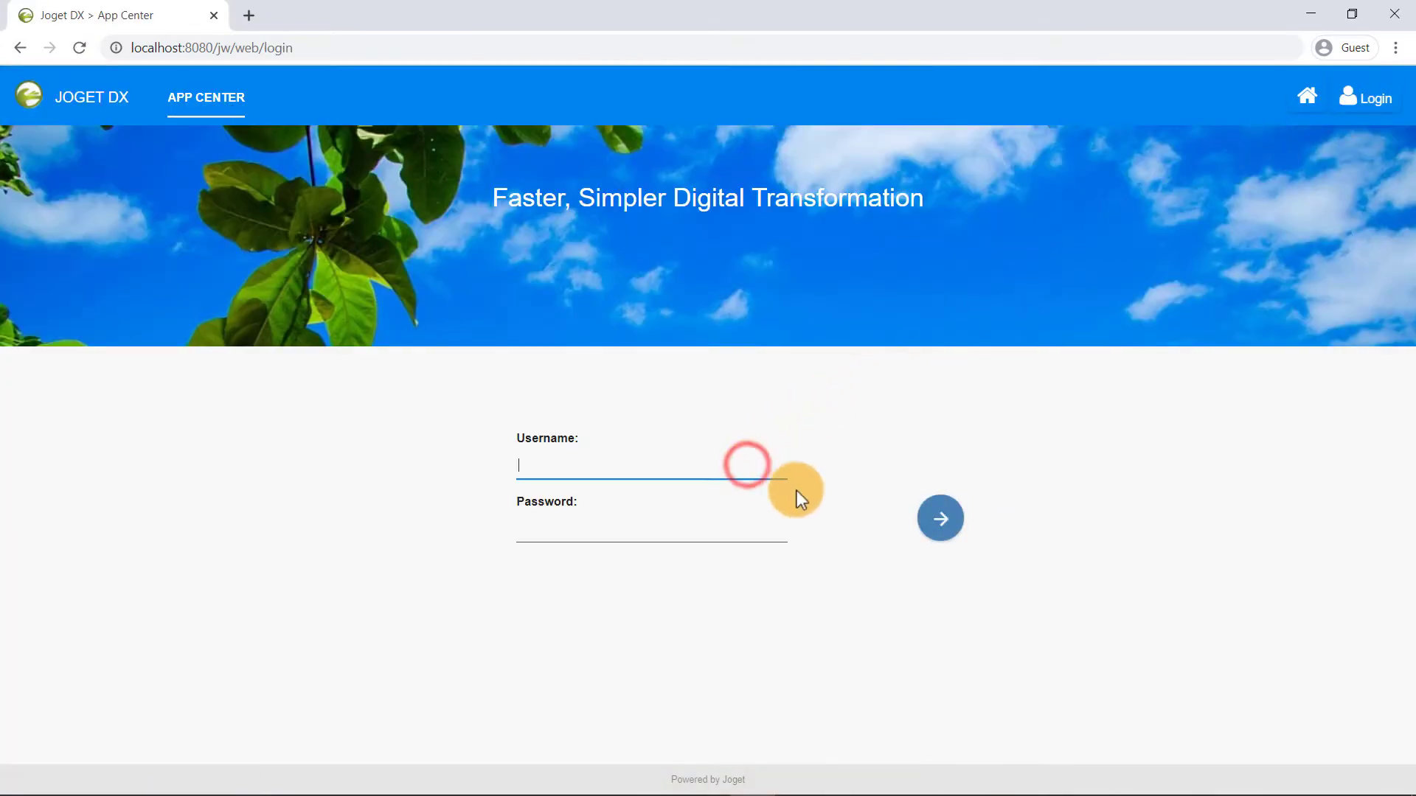
pyautogui.write('admin')
pyautogui.press('Tab')
pyautogui.write('admin')
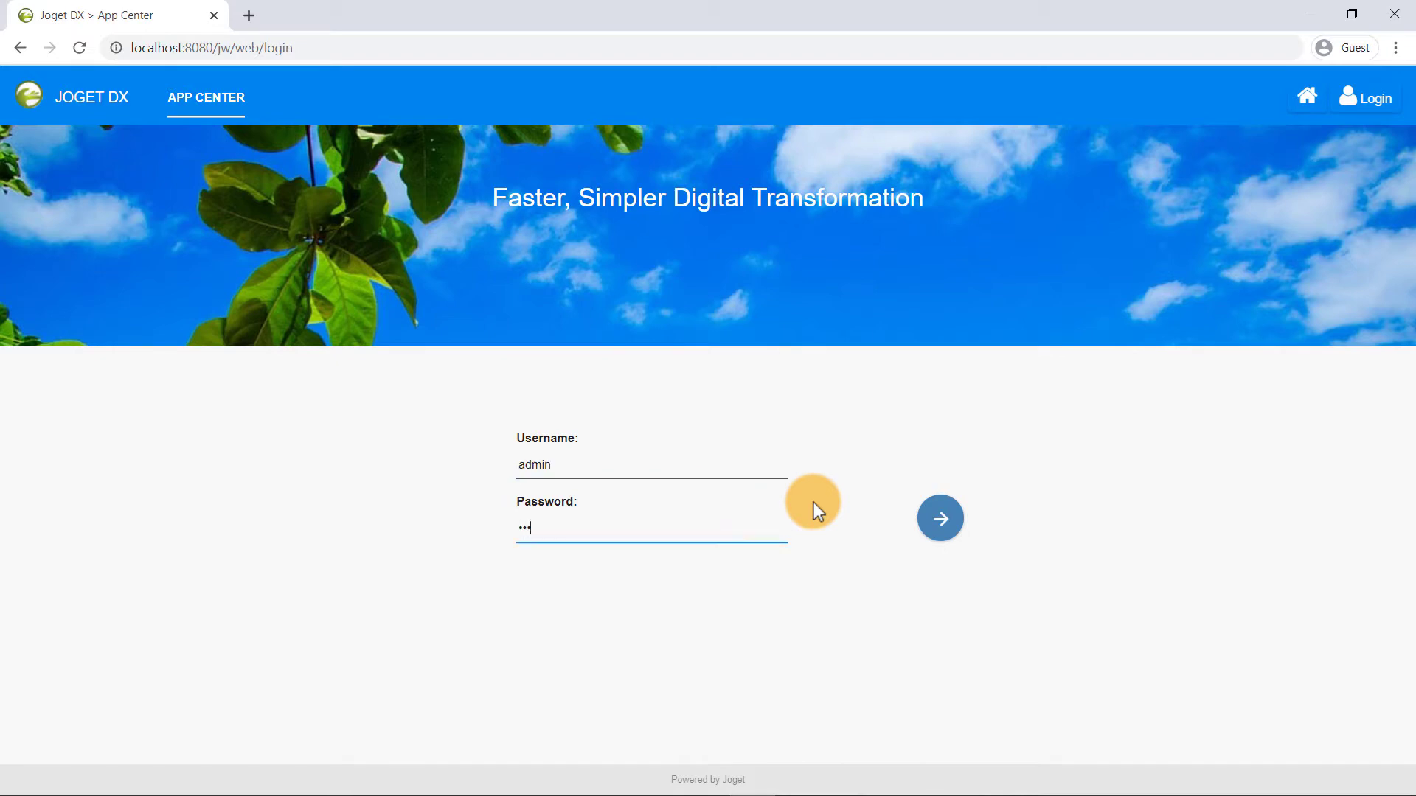
pyautogui.click(934, 532)
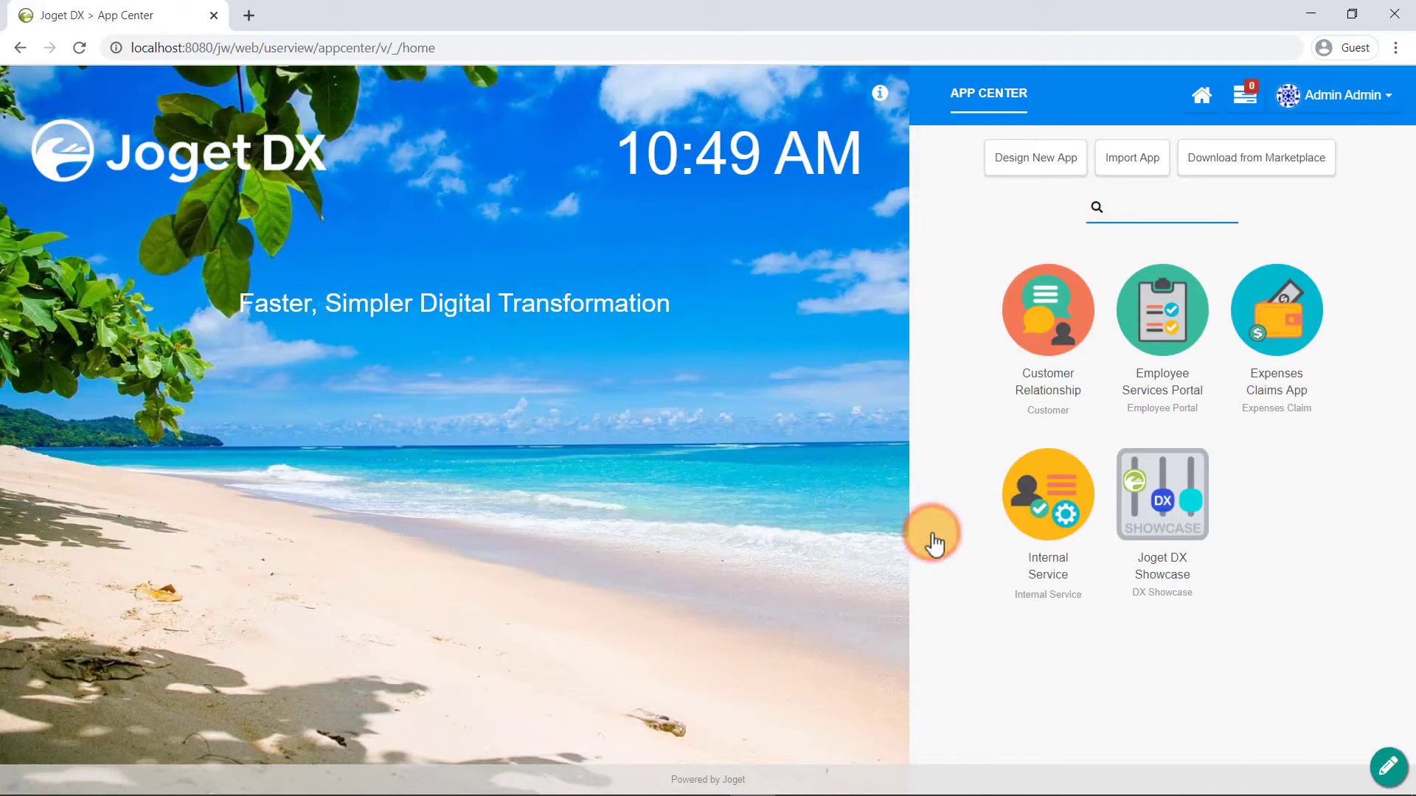
# - Save a new app 'How To CRUD' (ID howToCRUD) and open its full design console
pyautogui.click(1012, 170)
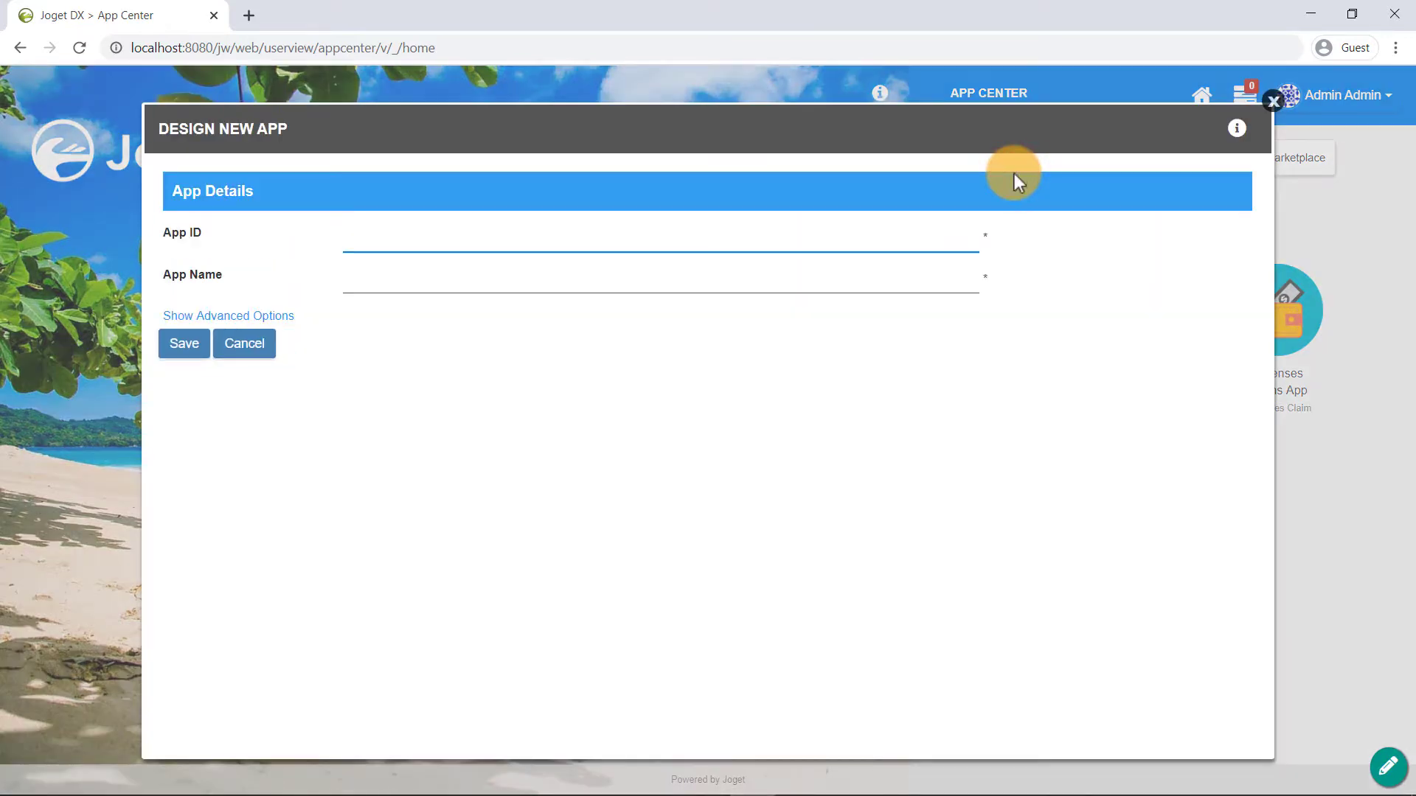
pyautogui.write('howToCRUD')
pyautogui.press('Tab')
pyautogui.write('How To CRUD')
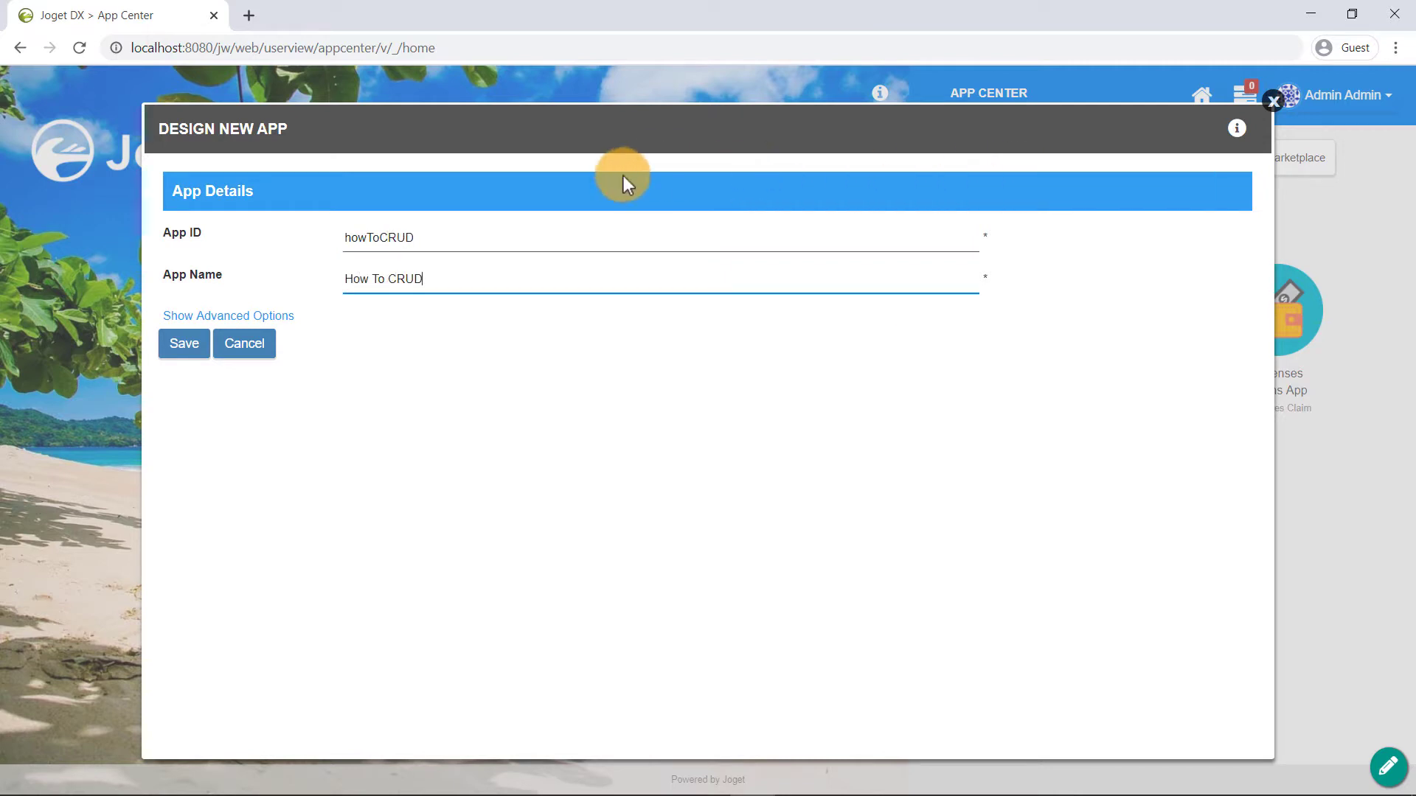
pyautogui.click(186, 345)
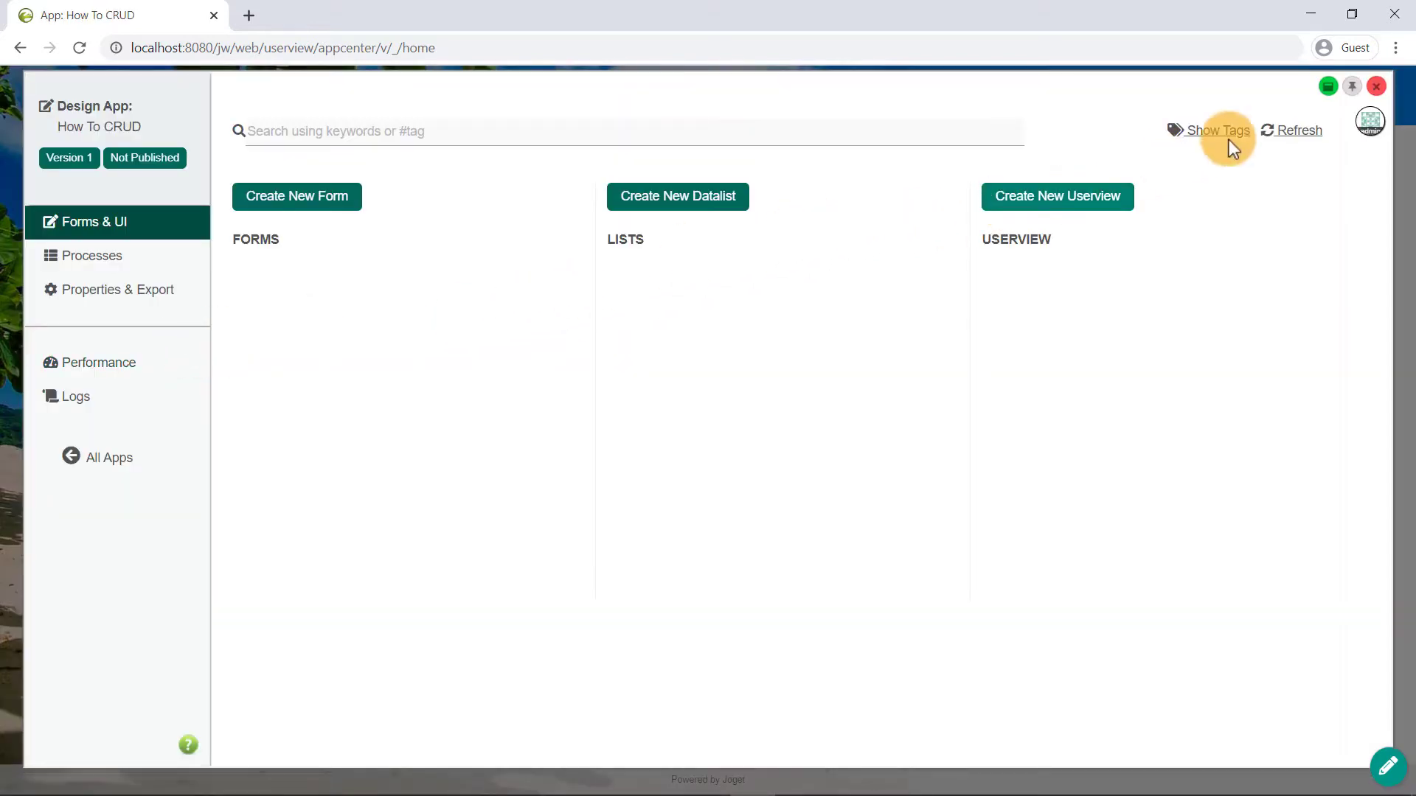
pyautogui.click(1327, 87)
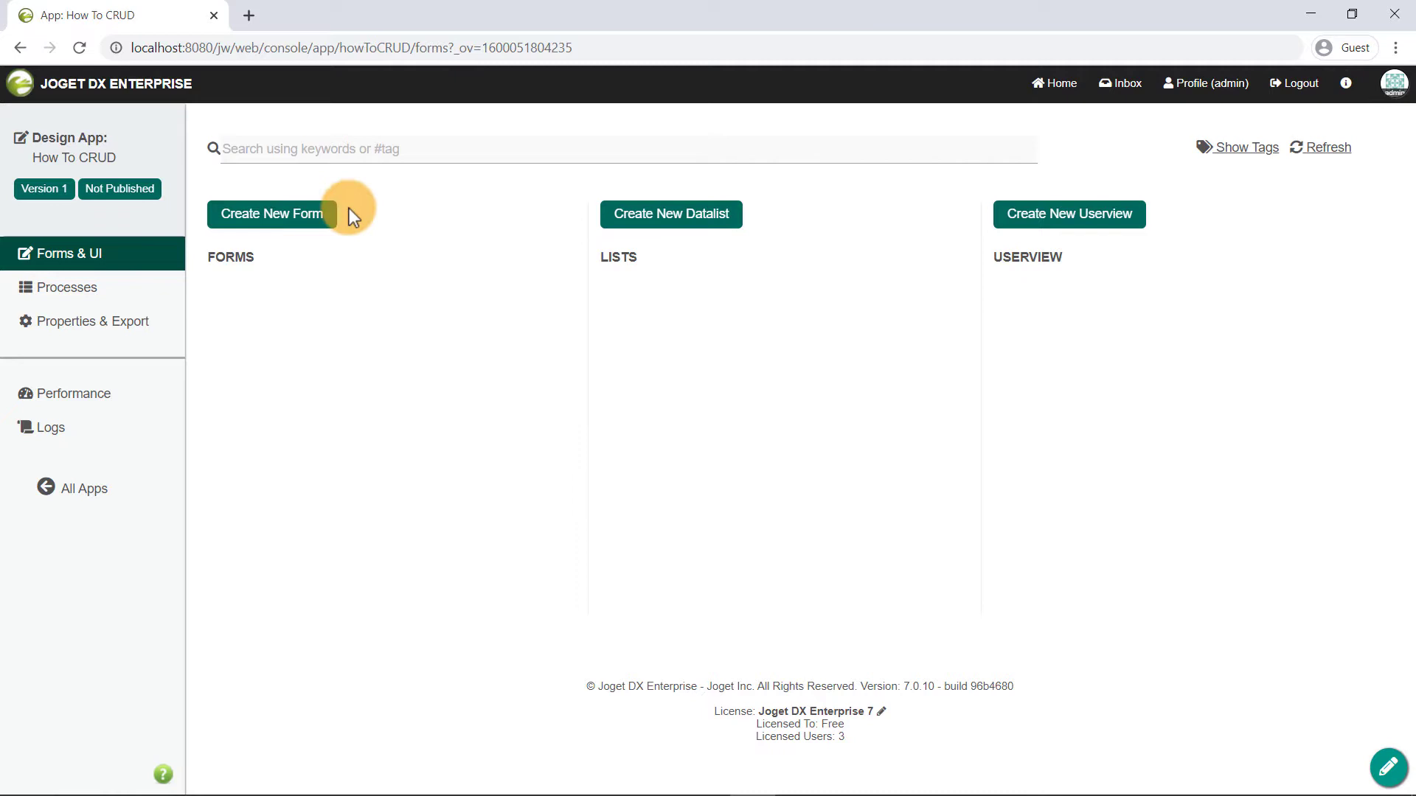
# - Save a new form 'Request Form' with ID request and table htcrud_requests
pyautogui.click(315, 215)
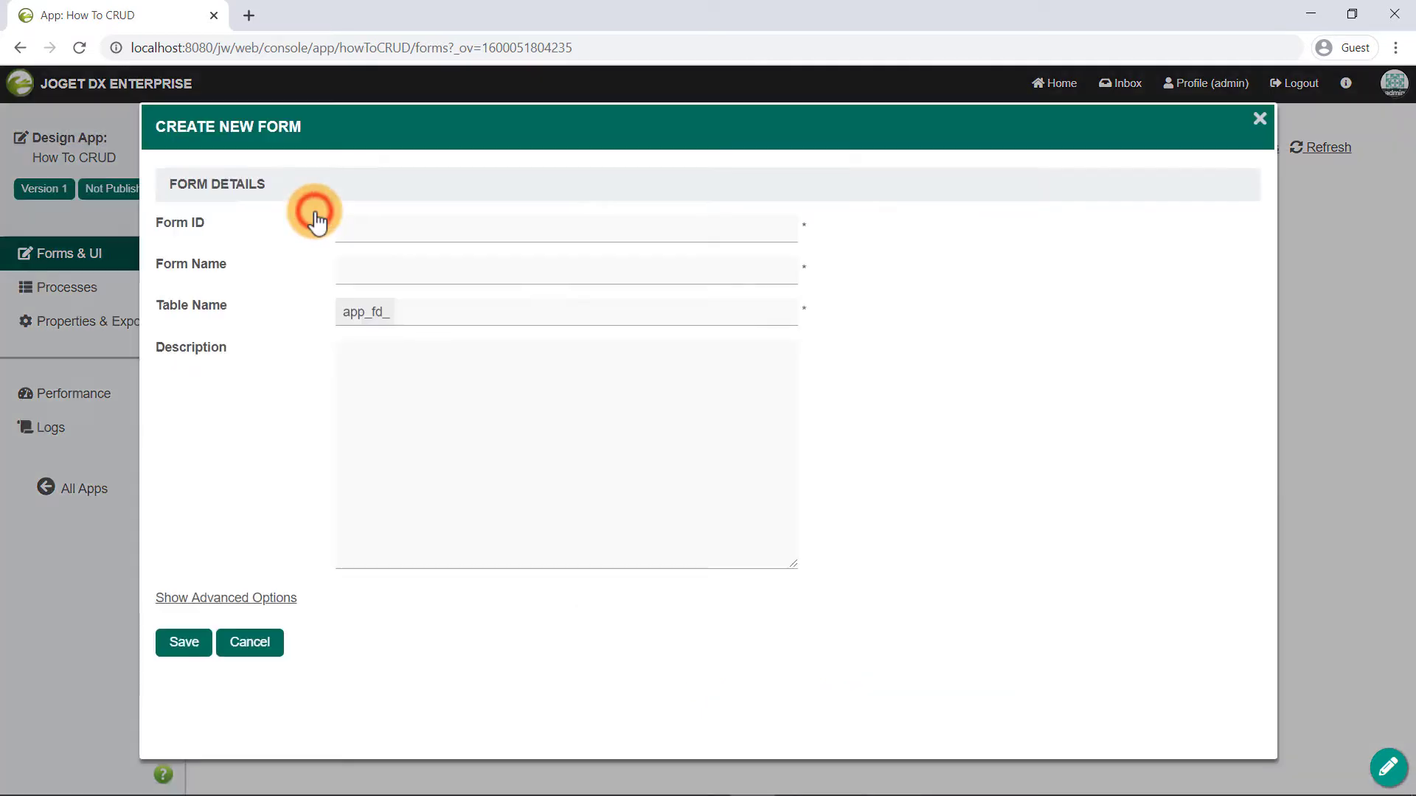
pyautogui.click(348, 229)
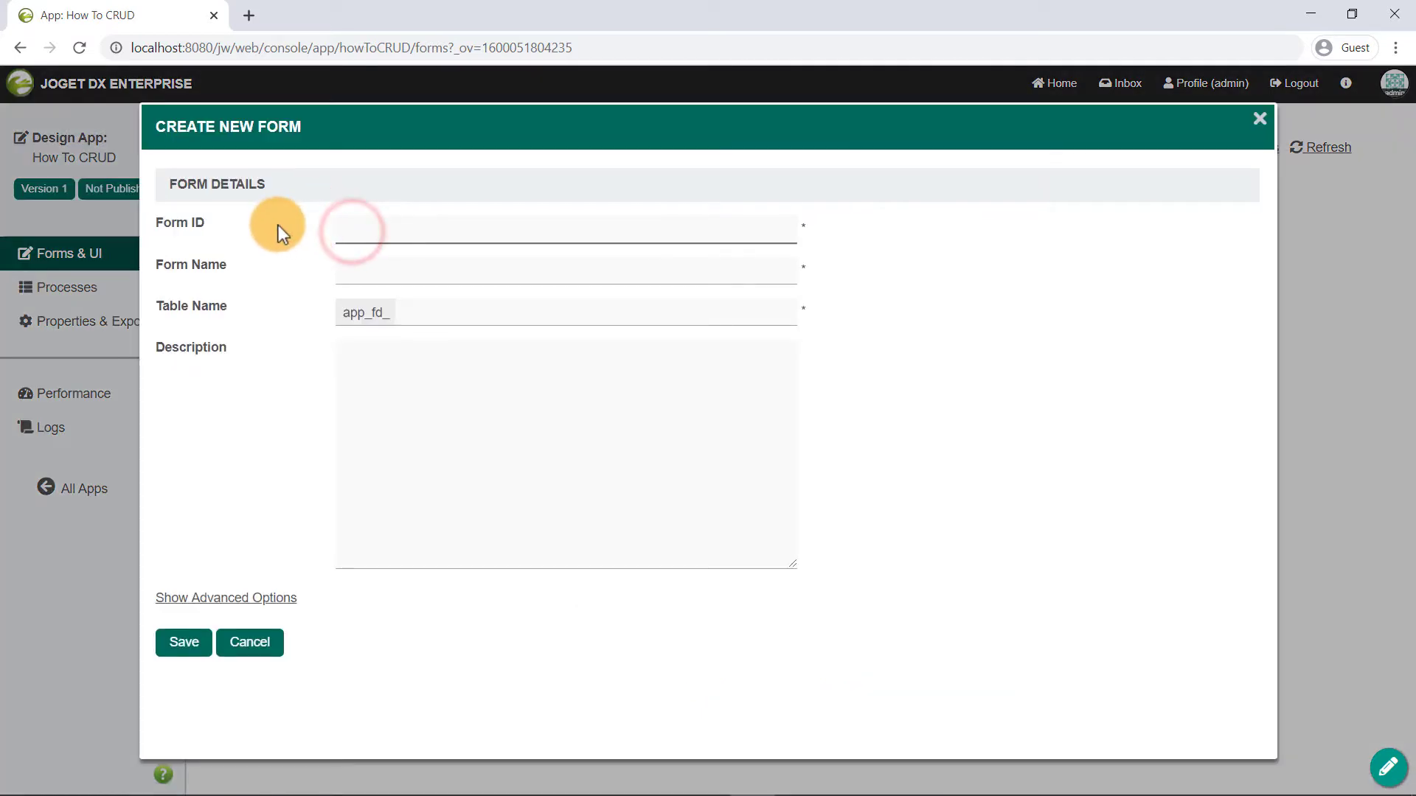
pyautogui.write('request')
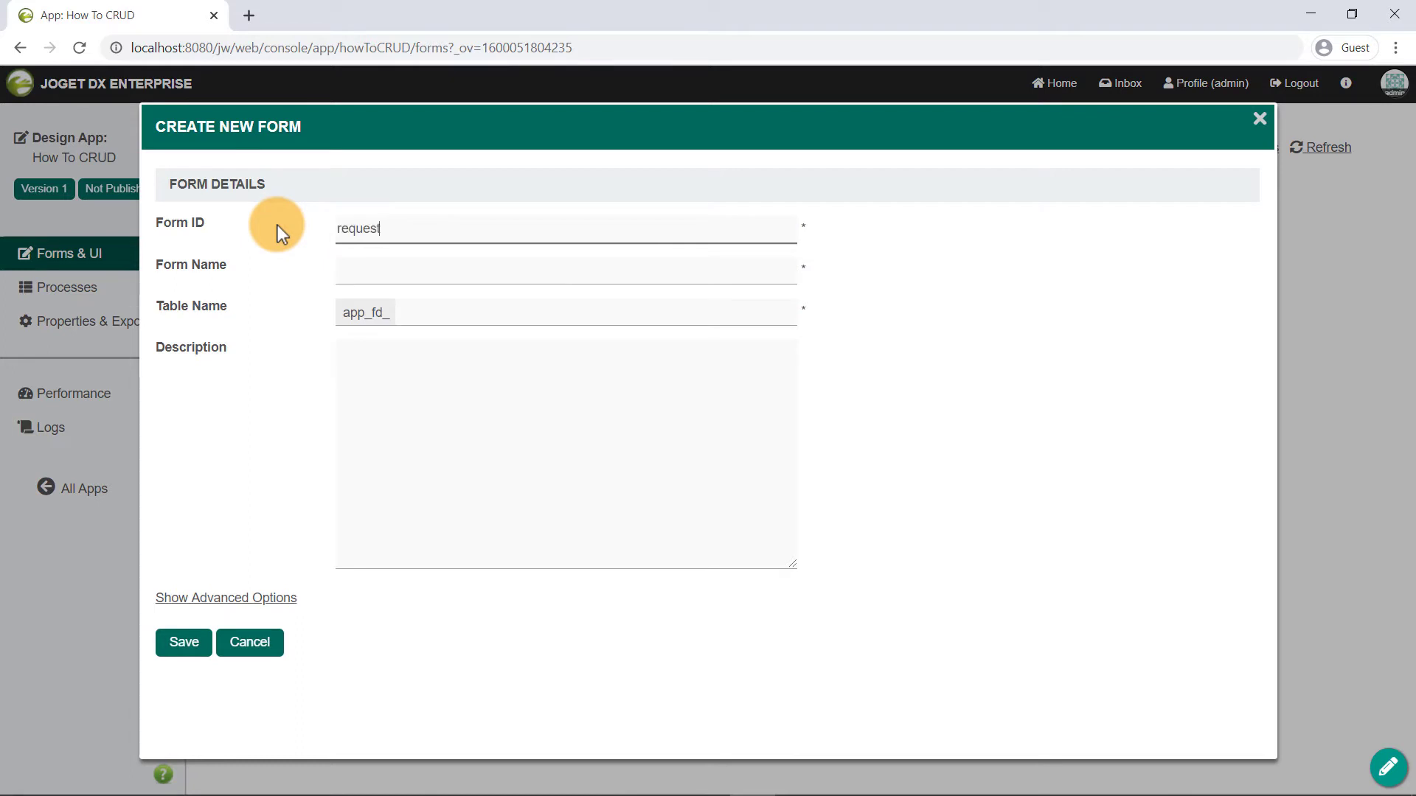
pyautogui.press('Tab')
pyautogui.write('Request Form')
pyautogui.press('Tab')
pyautogui.write('htcrud_requests')
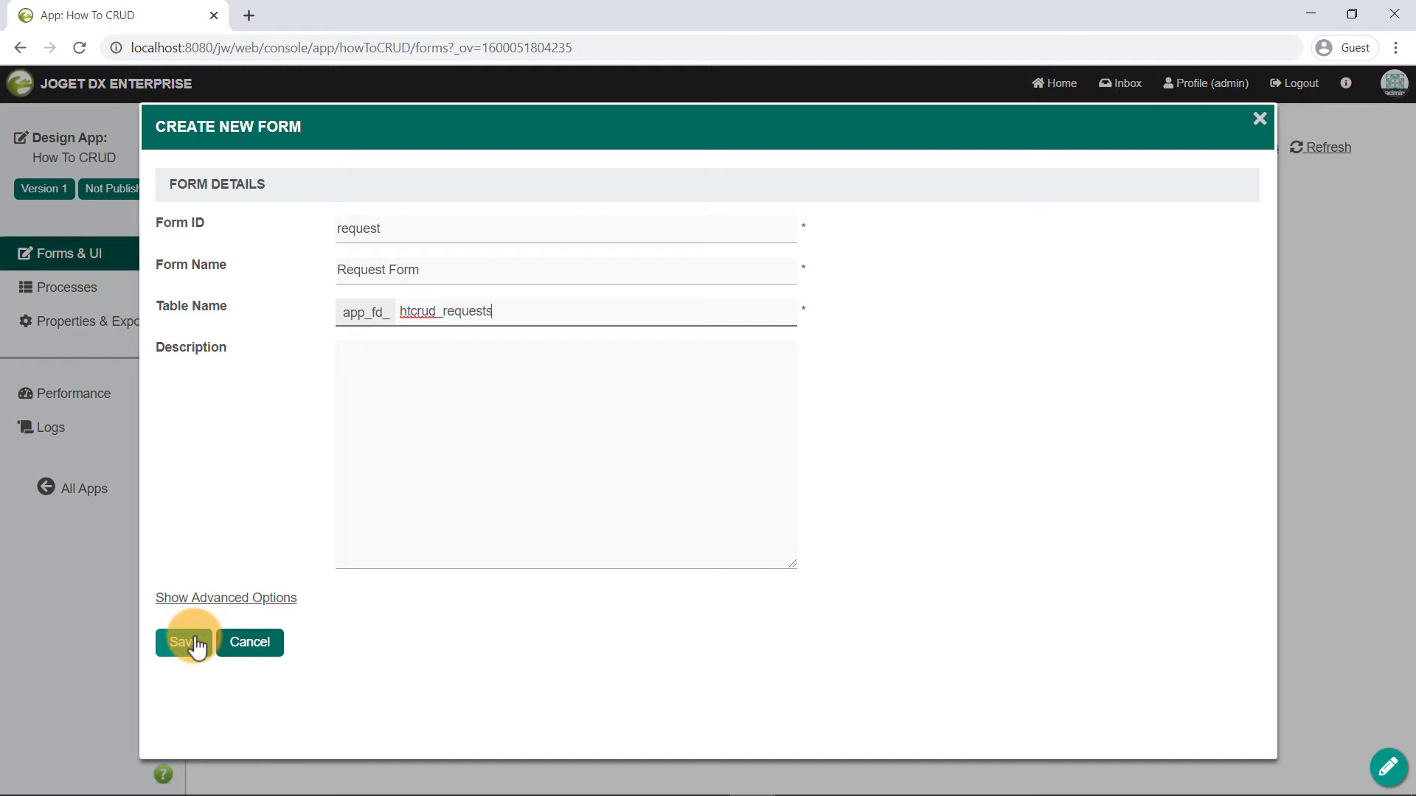
pyautogui.click(193, 644)
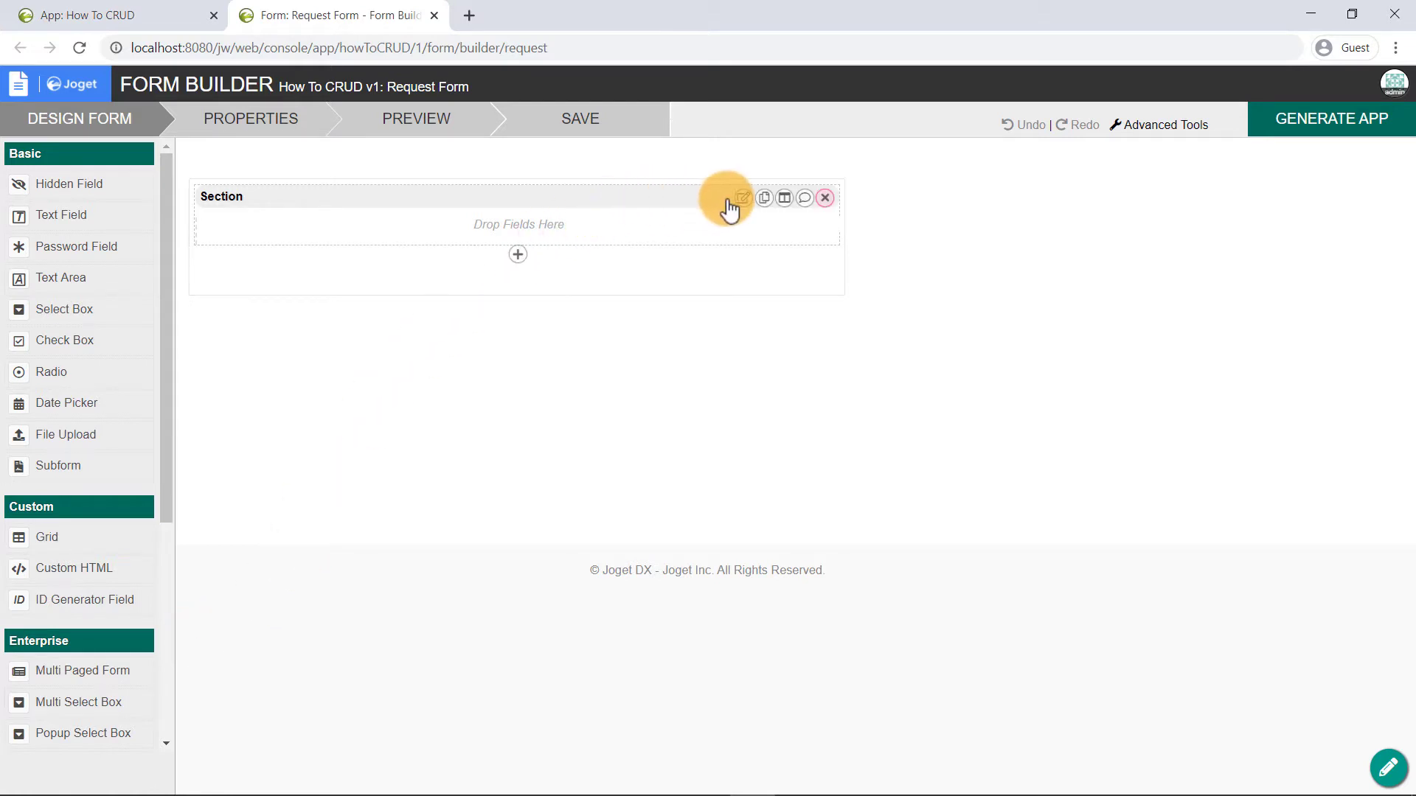
# - Label the section 'Request Details' and add a Text Field and a Text Area to it
pyautogui.click(744, 200)
pyautogui.press('Tab')
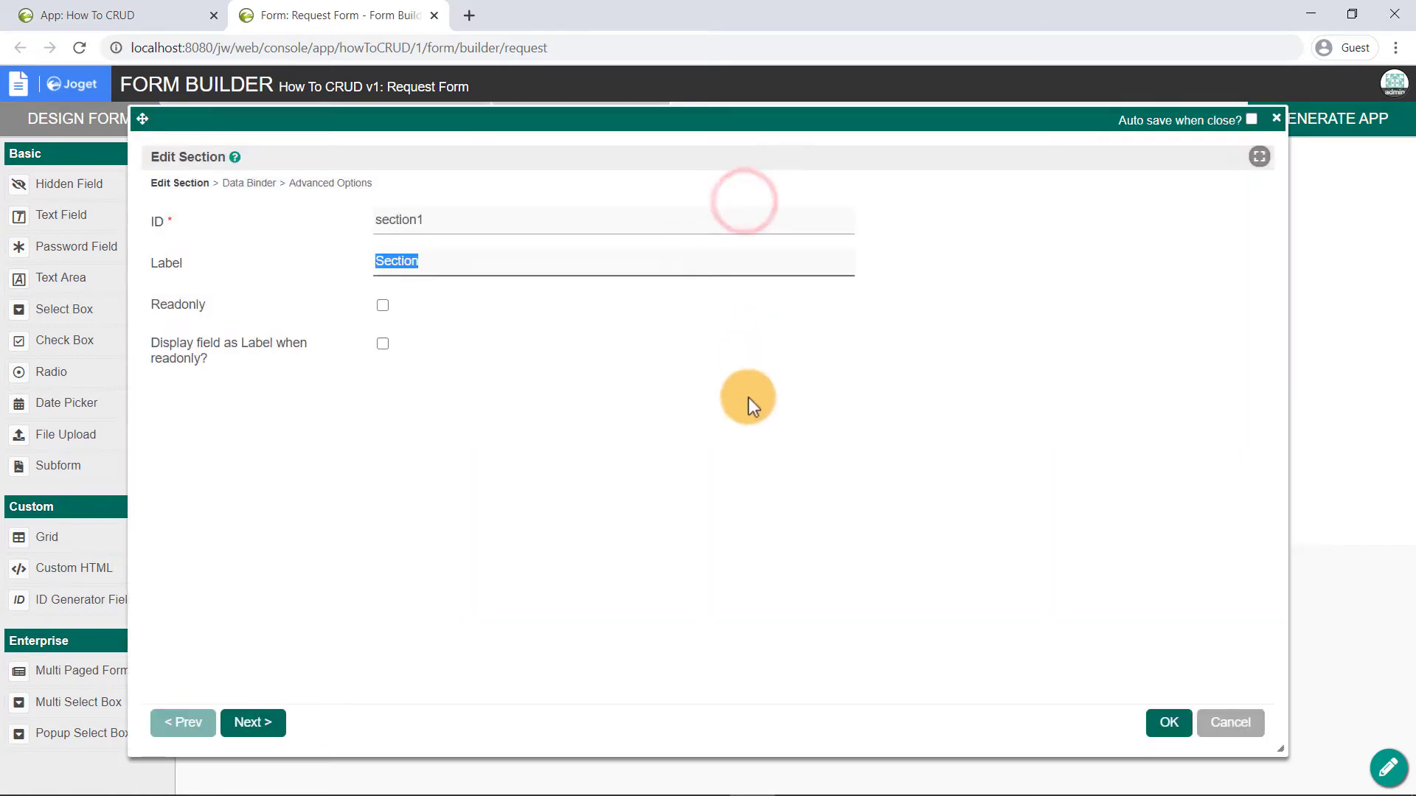
pyautogui.write('Request Details')
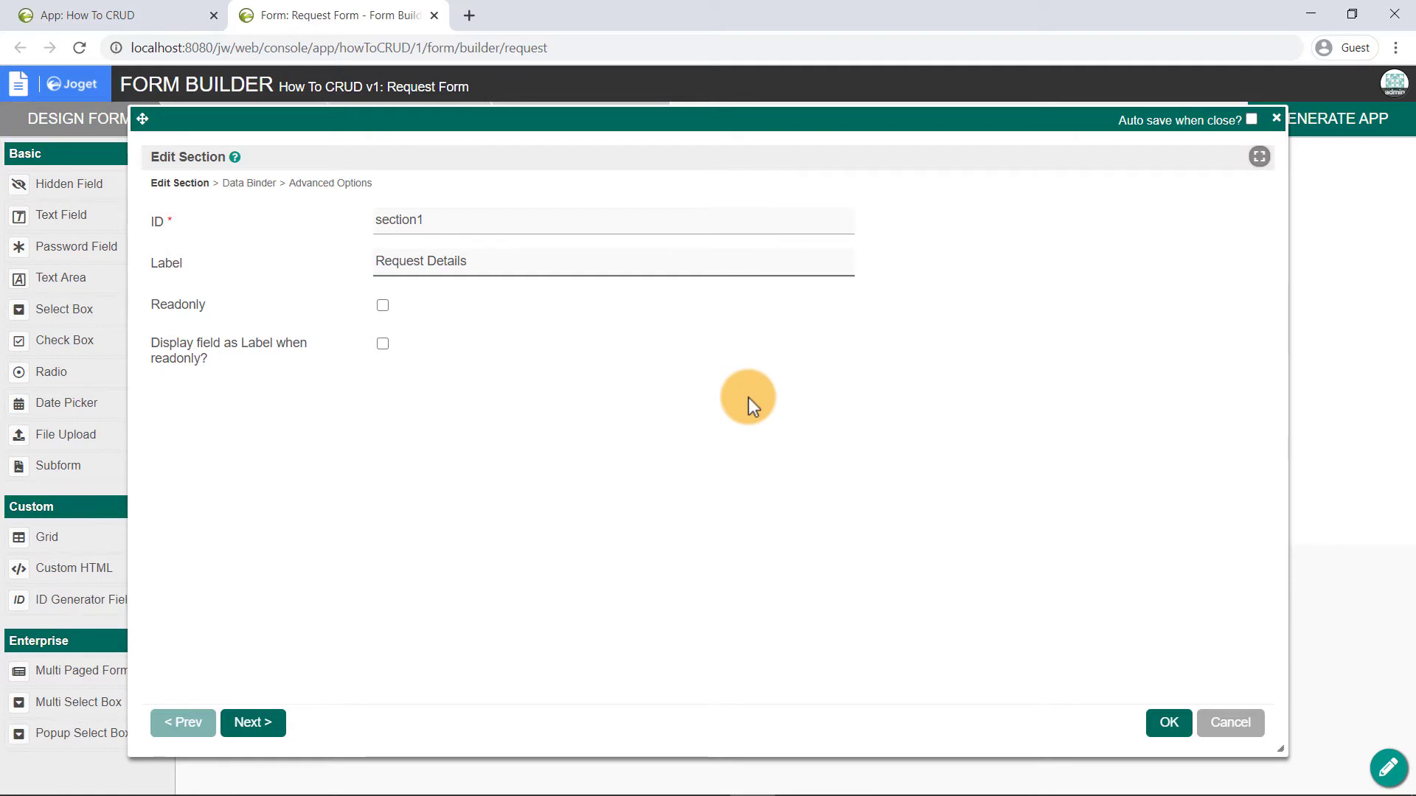
pyautogui.click(1165, 726)
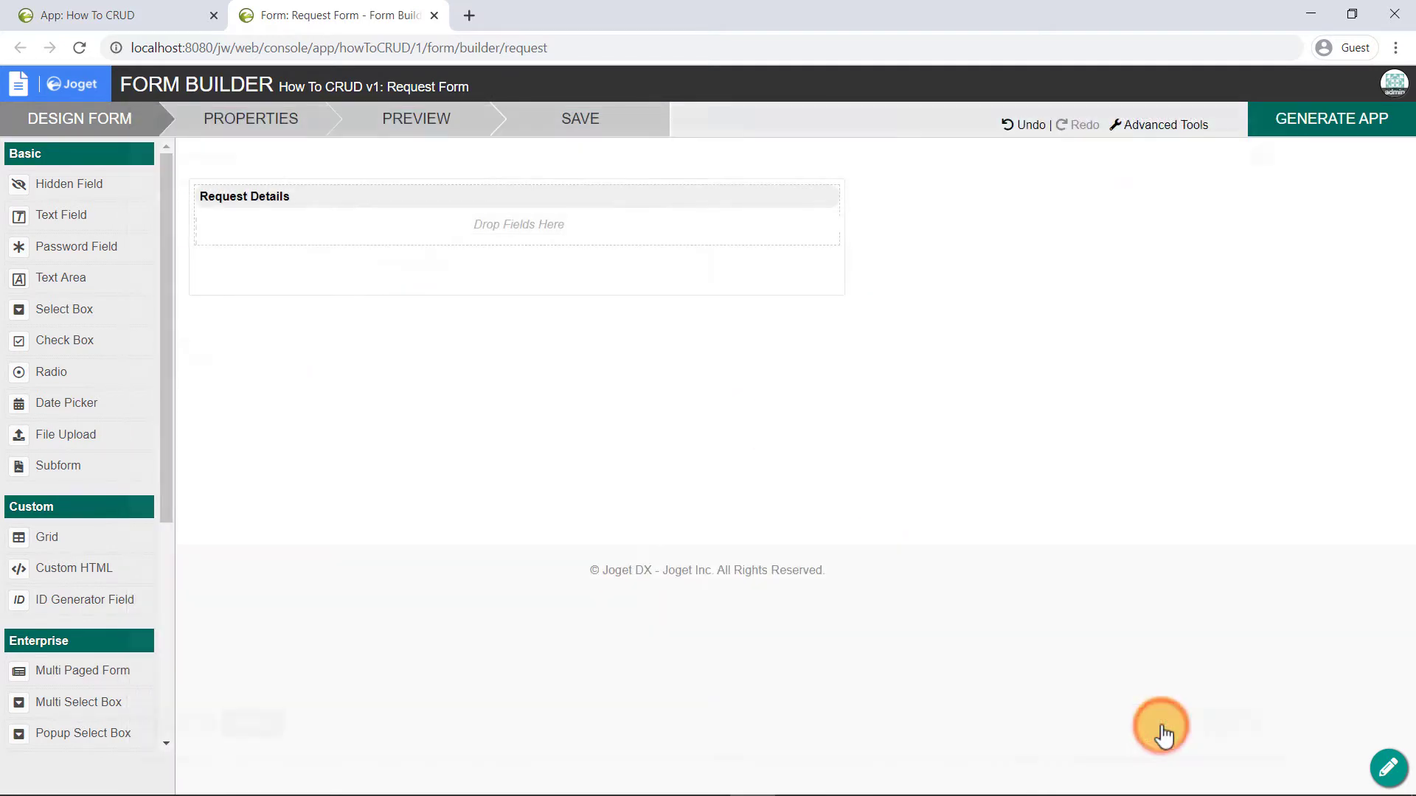
pyautogui.moveTo(139, 217); pyautogui.dragTo(299, 254)
pyautogui.moveTo(119, 278); pyautogui.dragTo(385, 292)
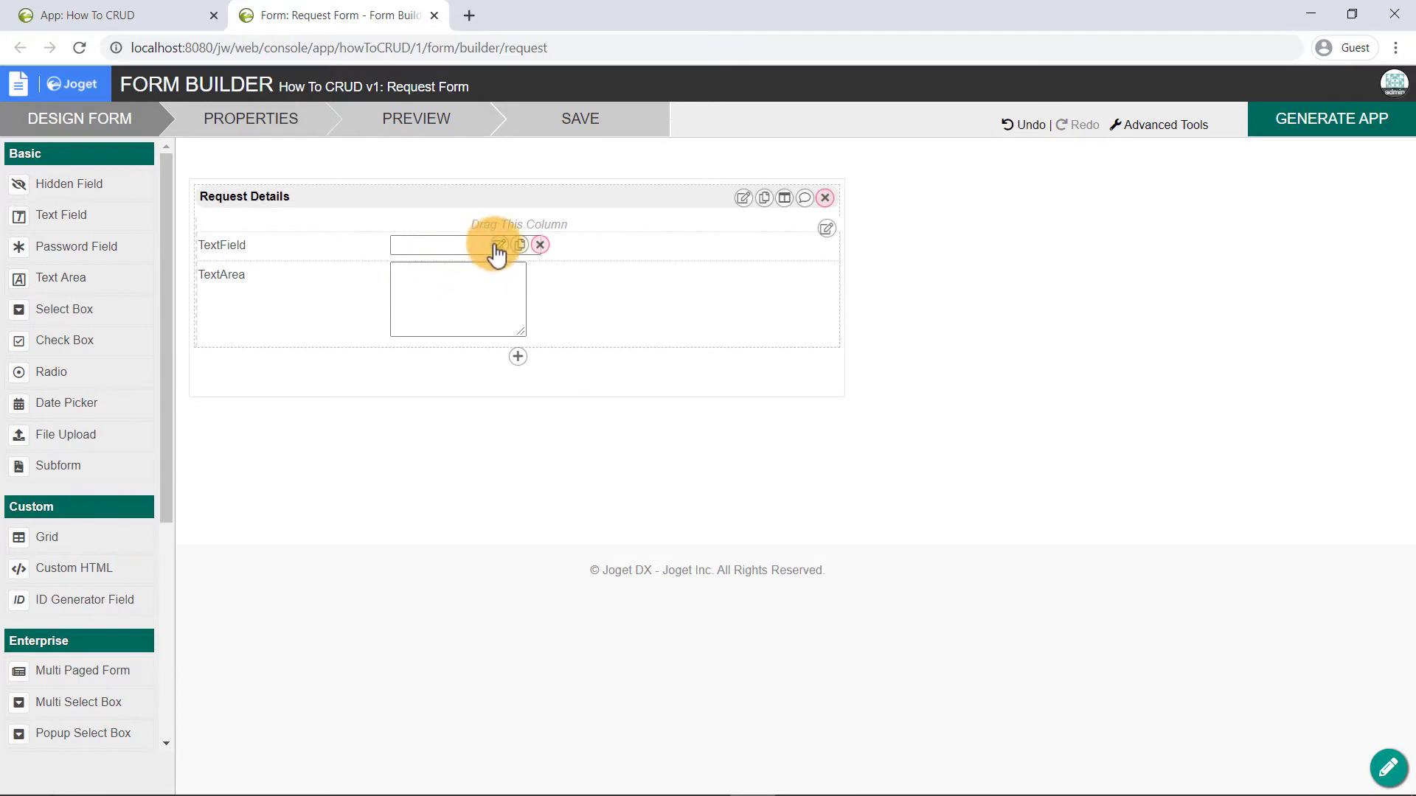
# - Give the text field ID name, label Name, and the text area ID desc, label Description
pyautogui.click(497, 247)
pyautogui.hotkey('ctrl', 'a')
pyautogui.write('name')
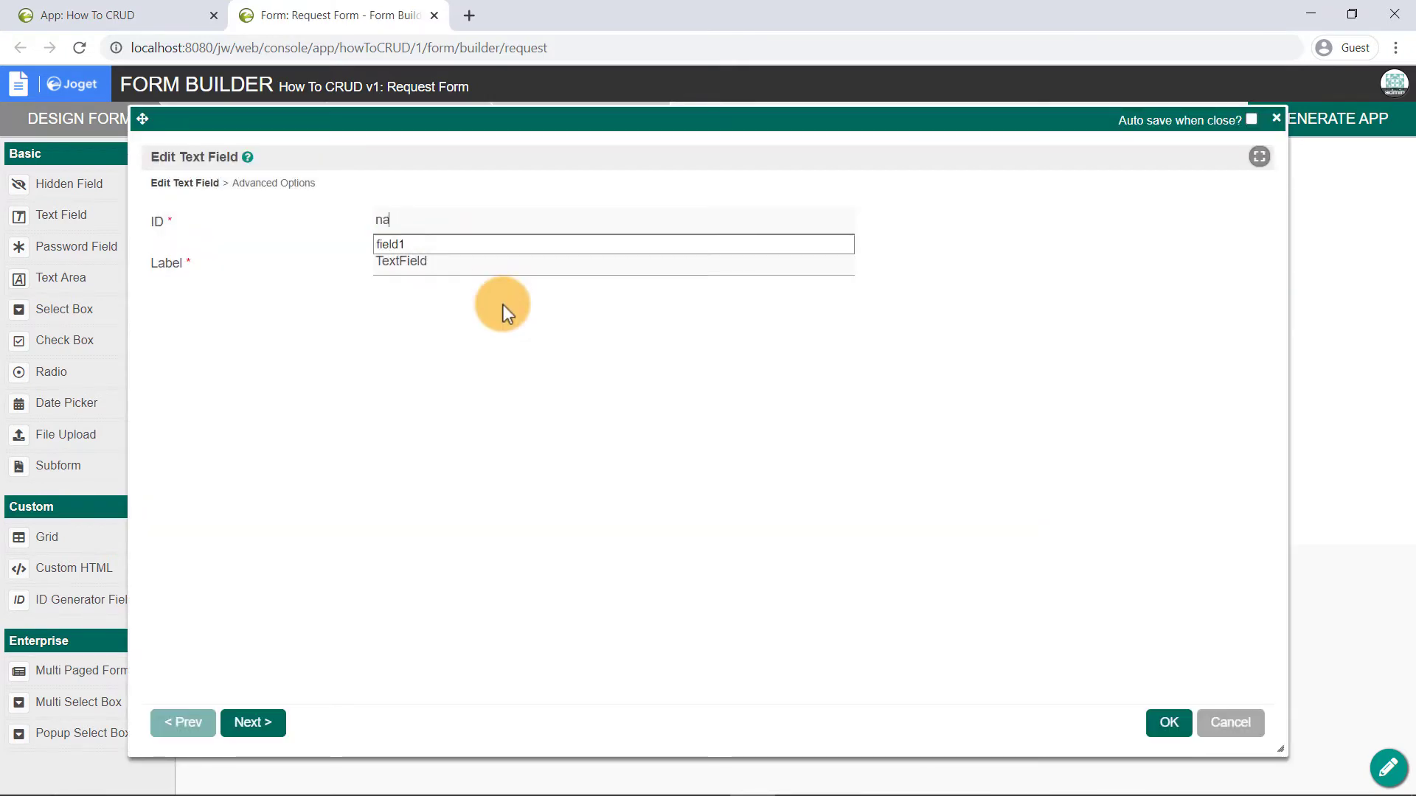
pyautogui.press('Tab')
pyautogui.write('Name')
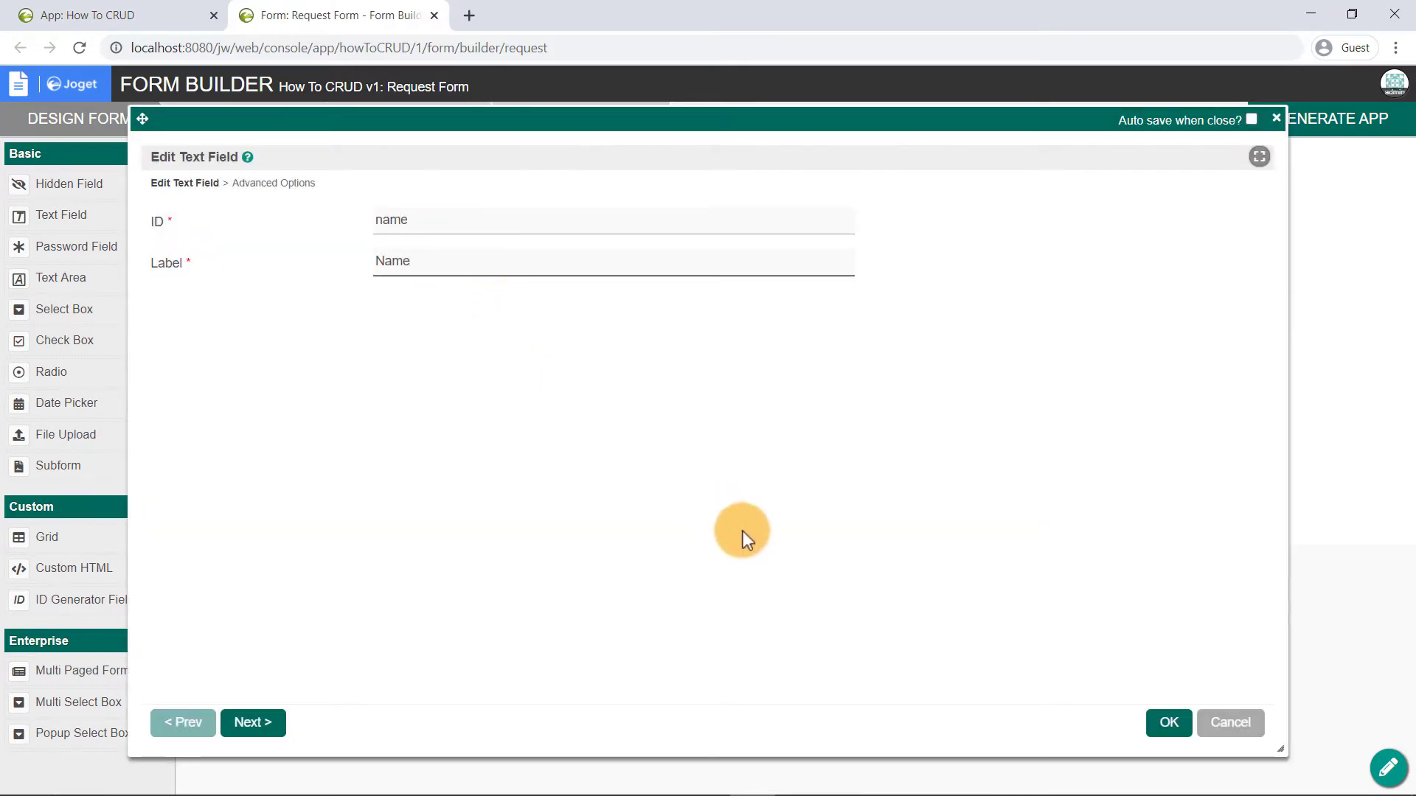
pyautogui.click(1167, 722)
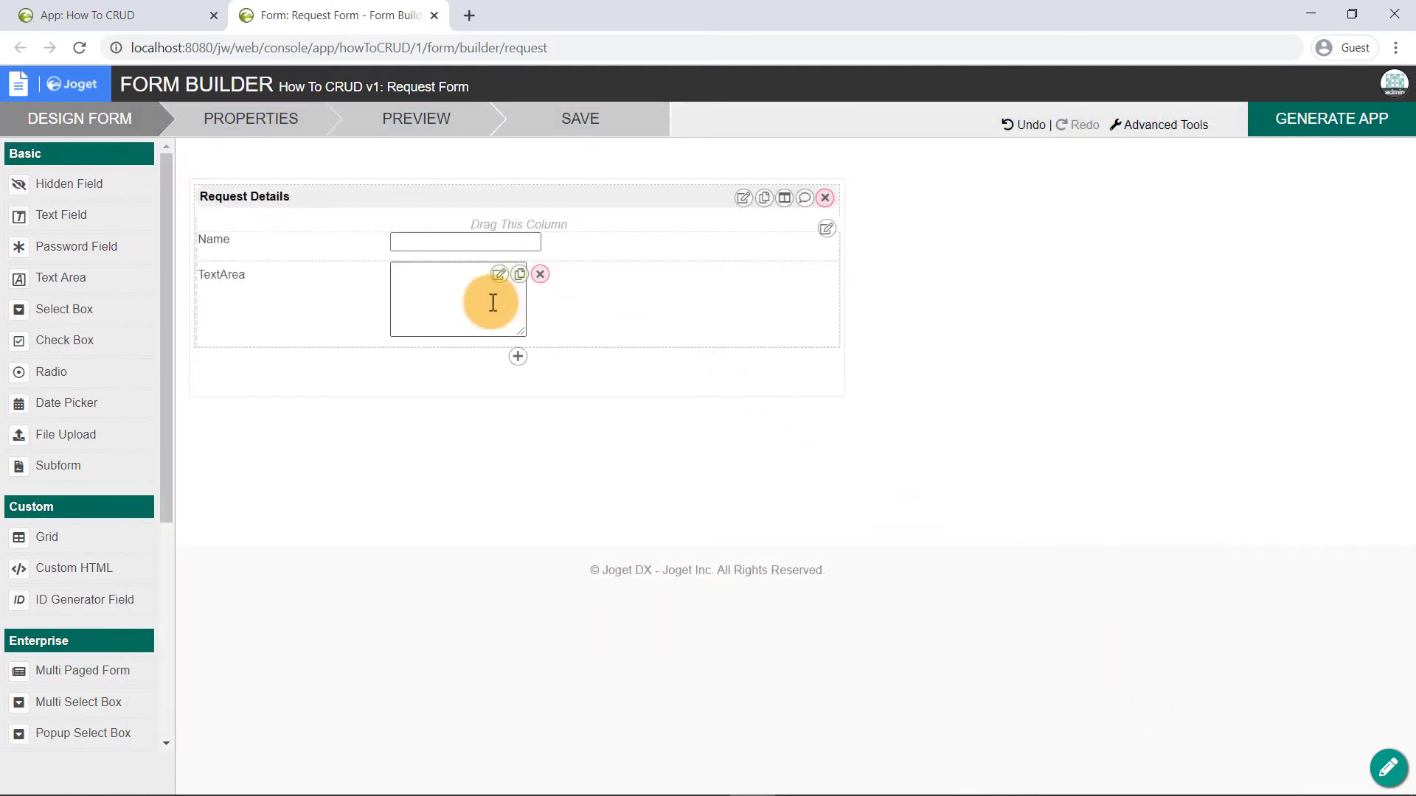
pyautogui.click(497, 278)
pyautogui.hotkey('ctrl', 'a')
pyautogui.write('desc')
pyautogui.press('Tab')
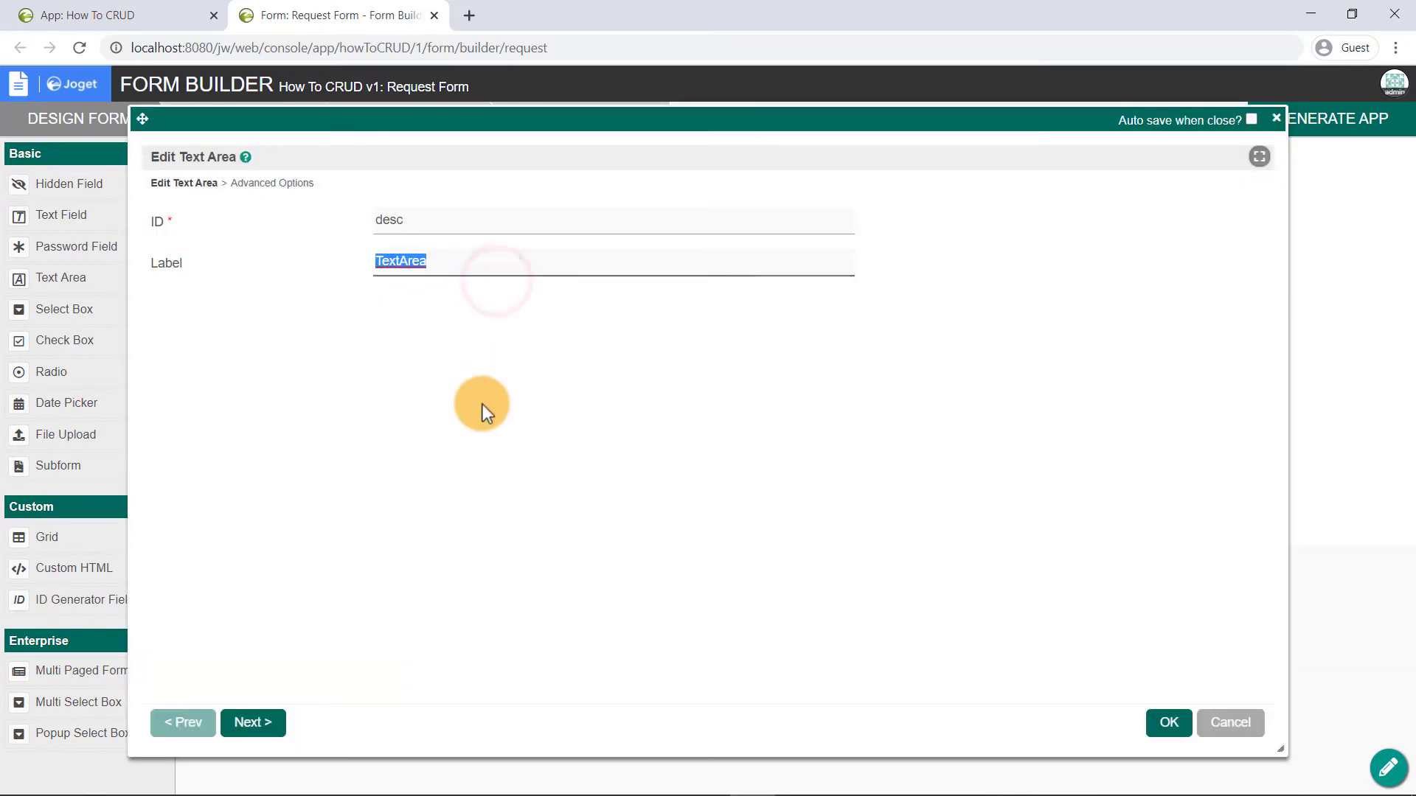
pyautogui.write('Description')
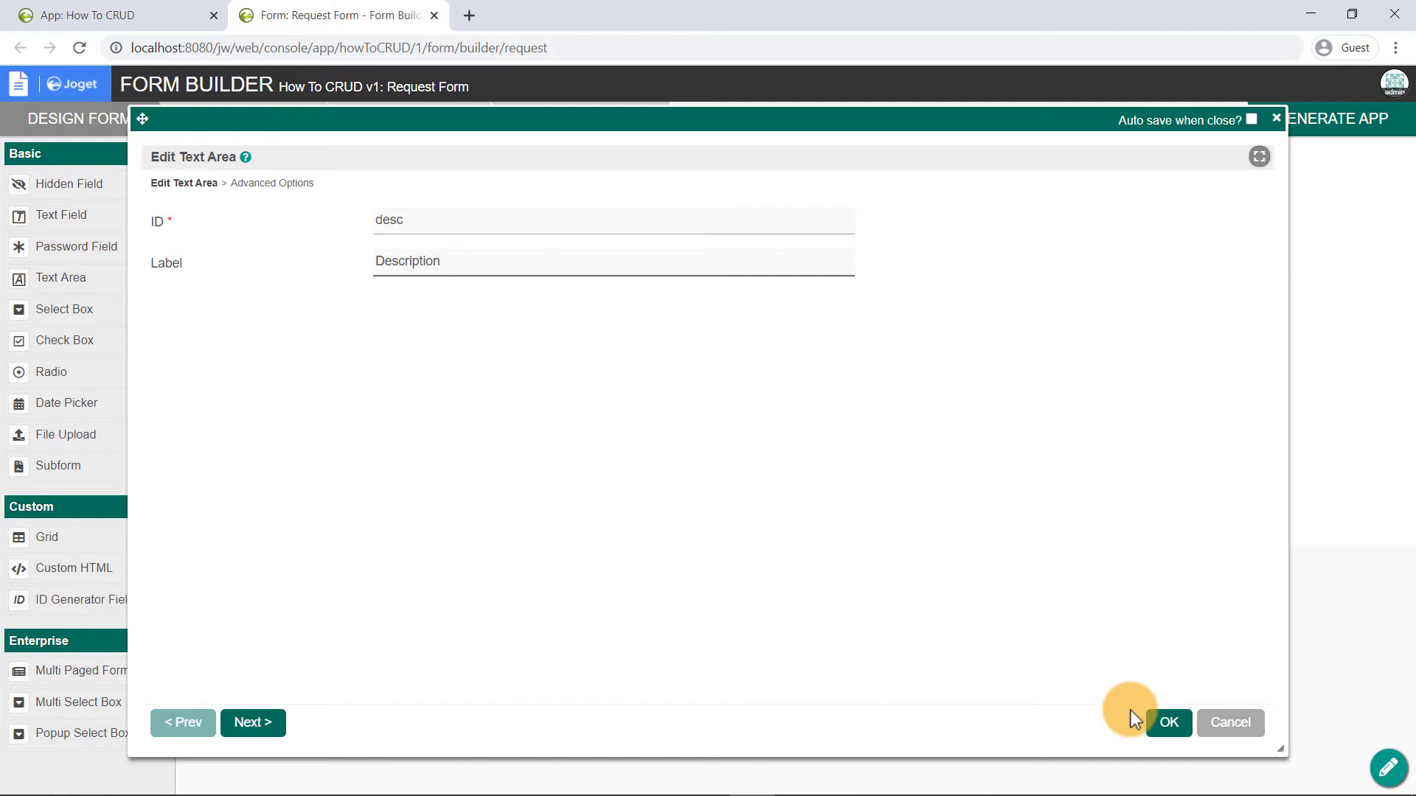
pyautogui.click(1169, 721)
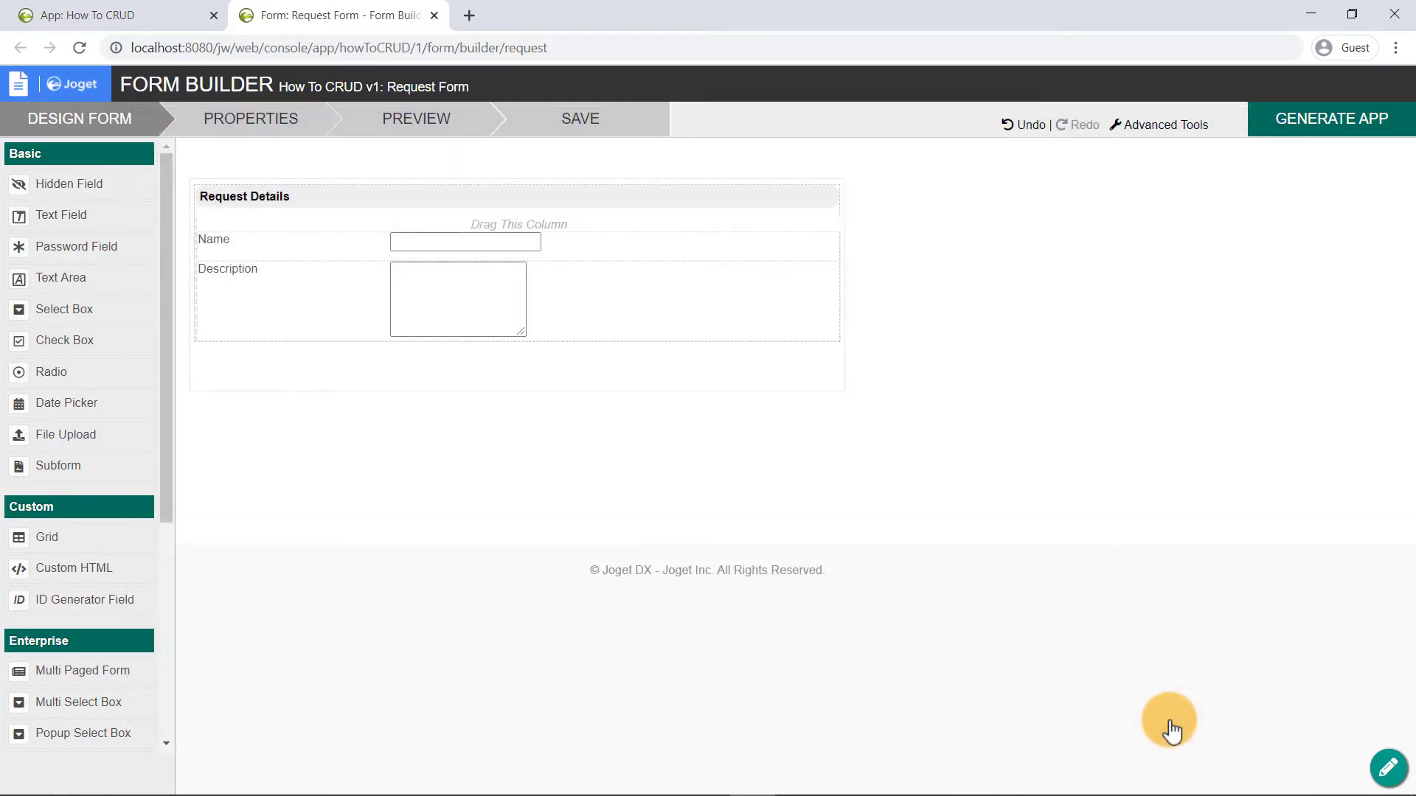
# - Save the Request Form, then tick Generate CRUD in the App Generator
pyautogui.click(583, 119)
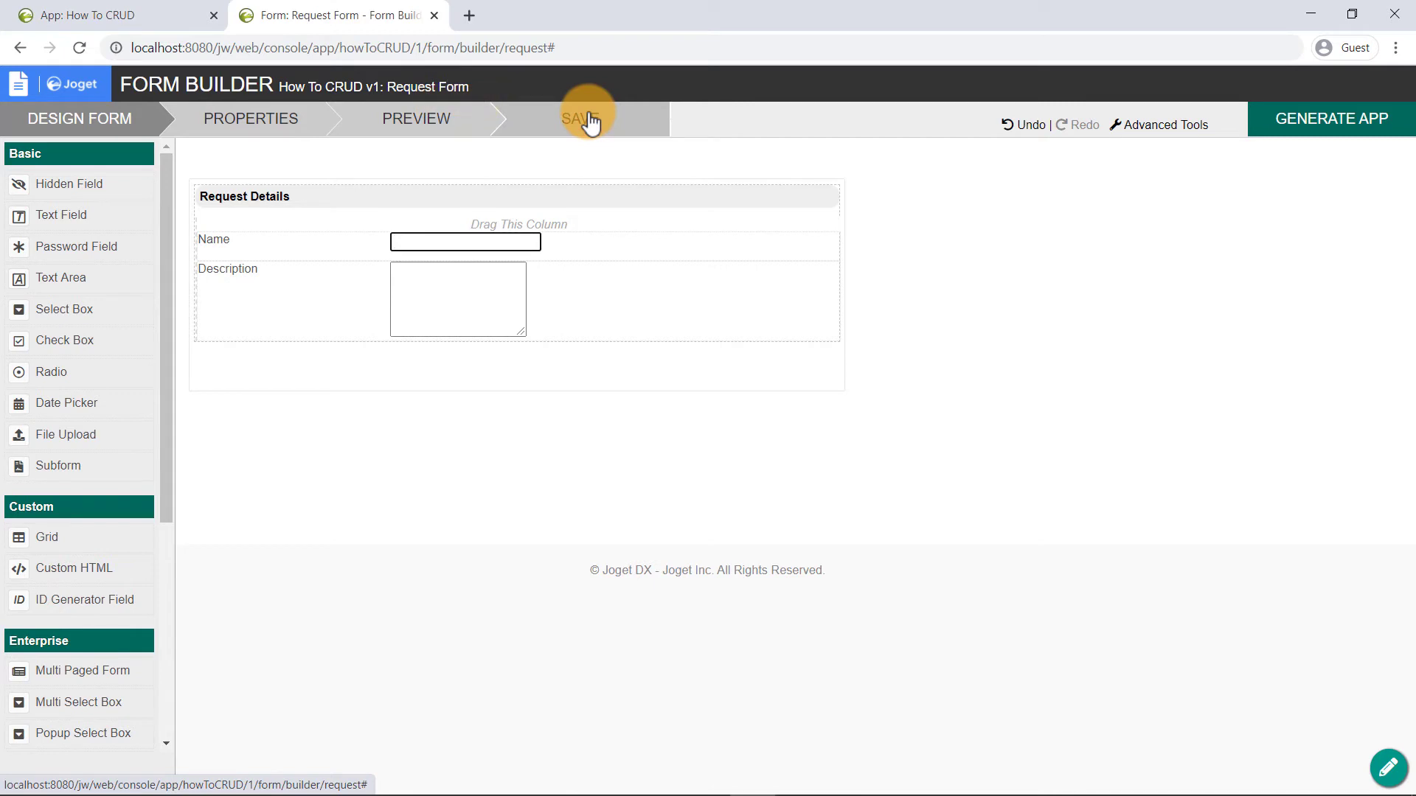
pyautogui.click(1355, 136)
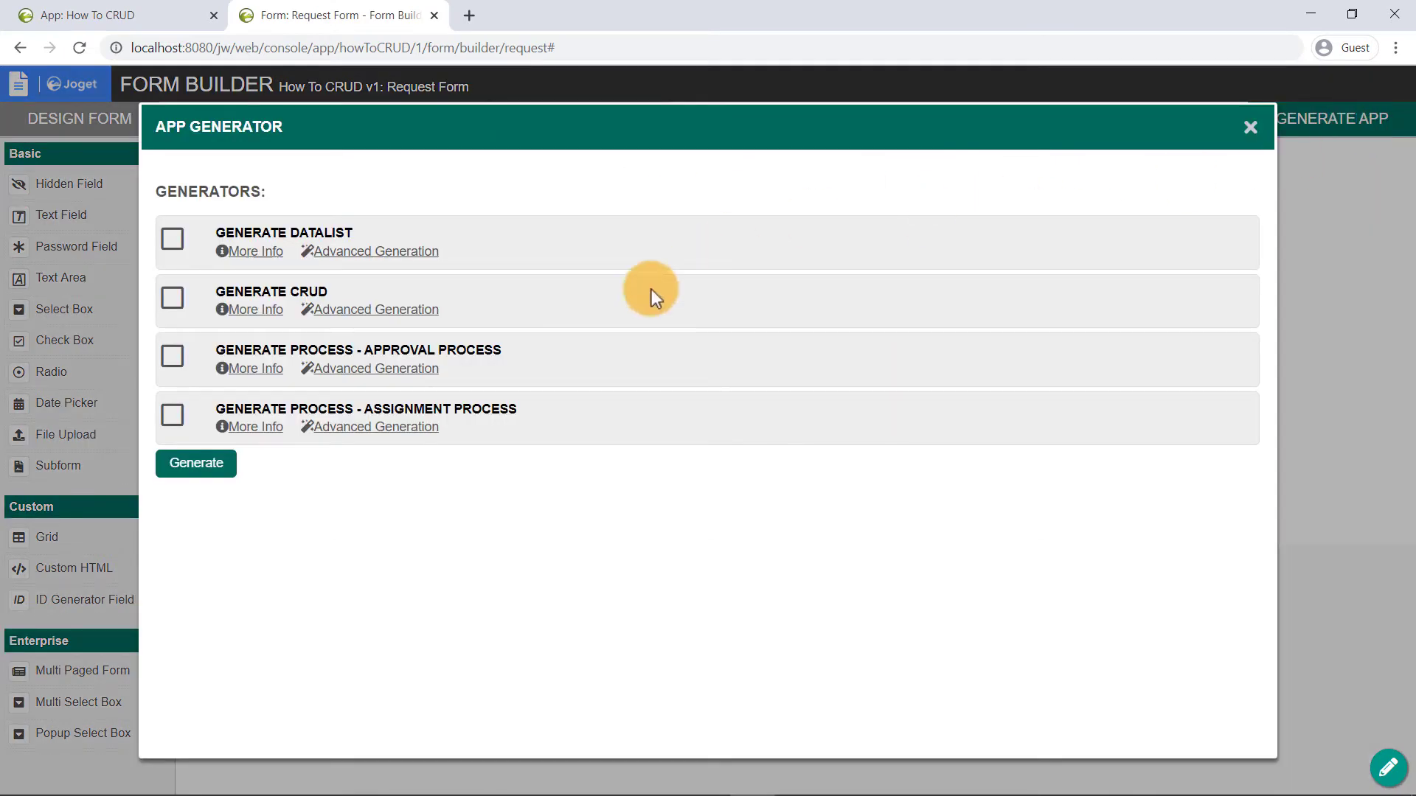
pyautogui.click(256, 311)
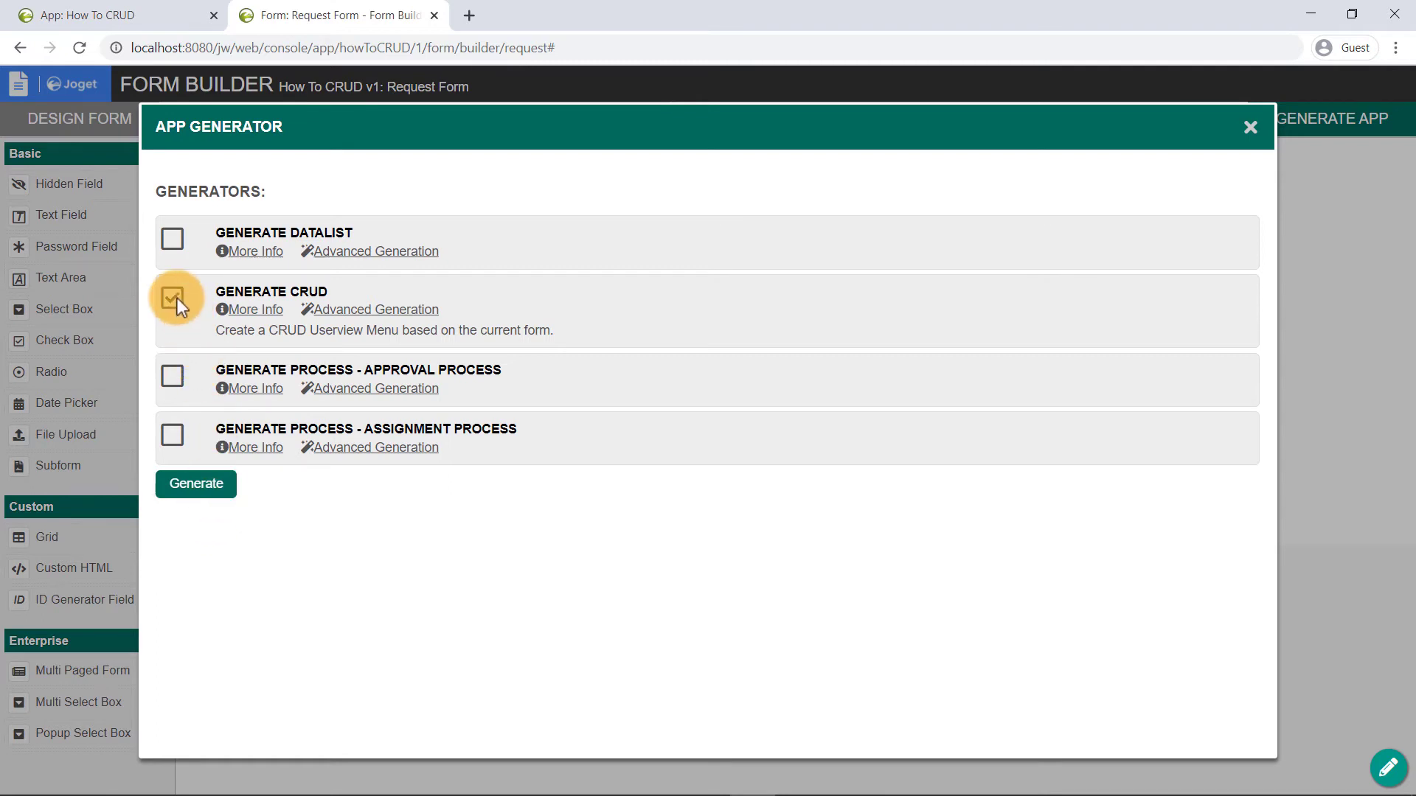
# - In advanced generation options, remove the ID list column, keeping Description and Name, and generate
pyautogui.click(371, 313)
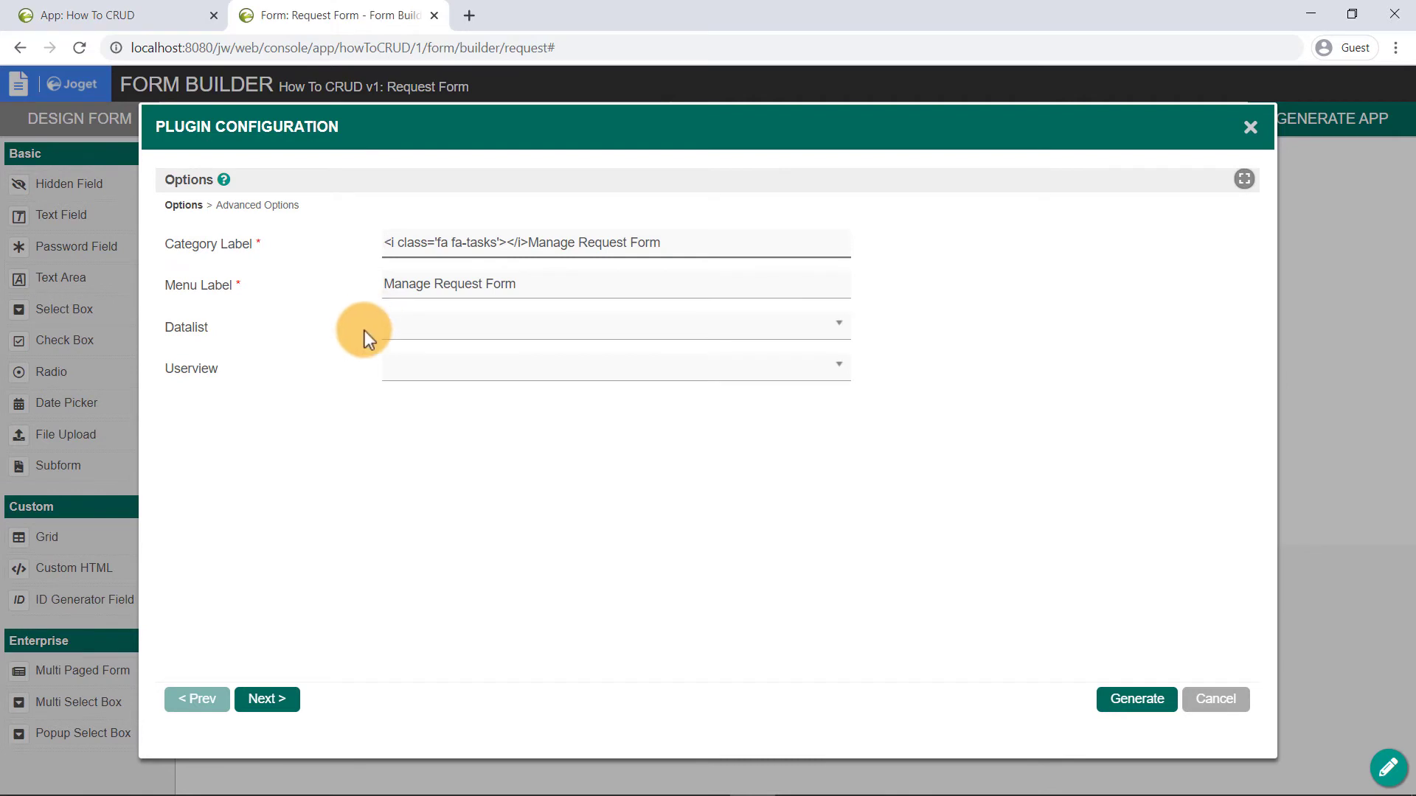
pyautogui.click(364, 331)
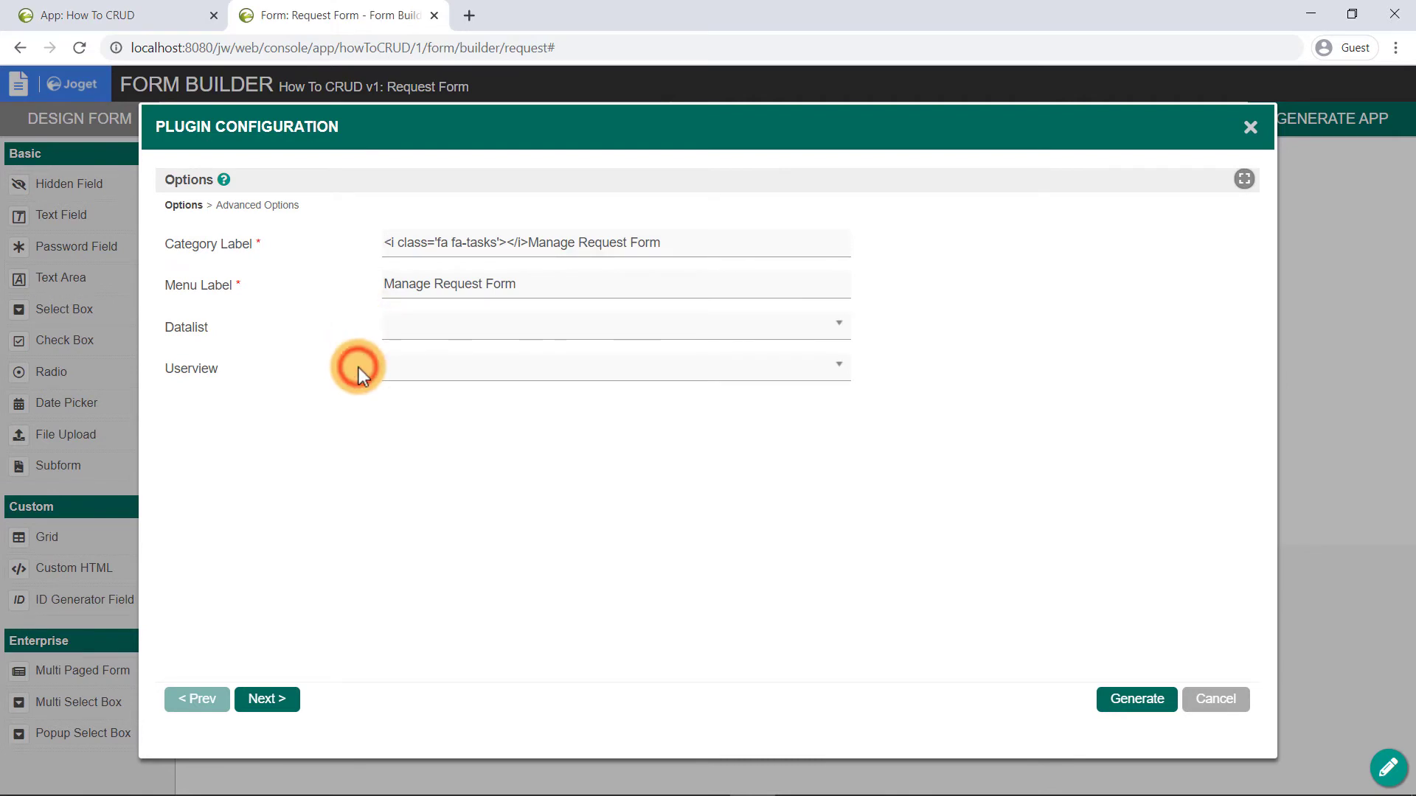
pyautogui.click(284, 205)
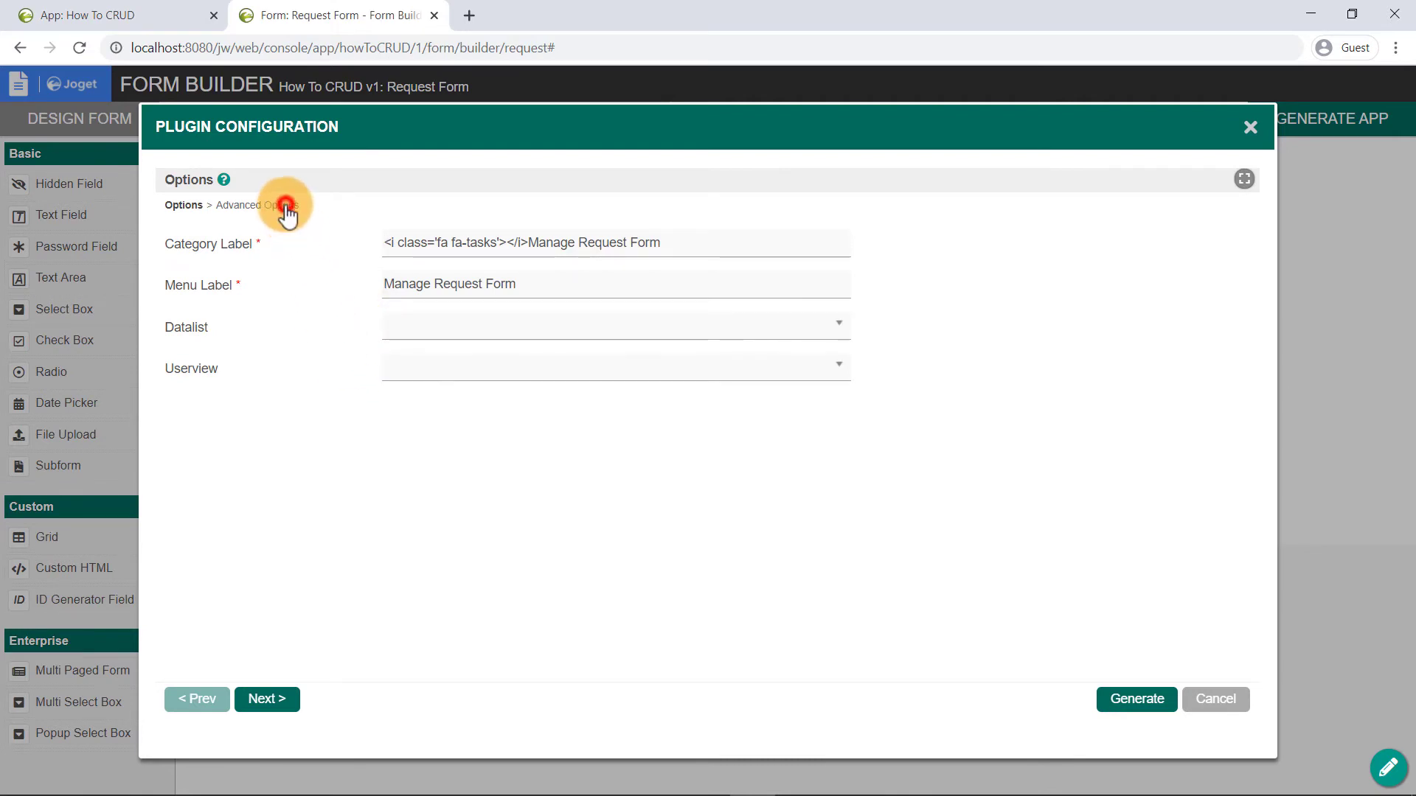
pyautogui.click(361, 373)
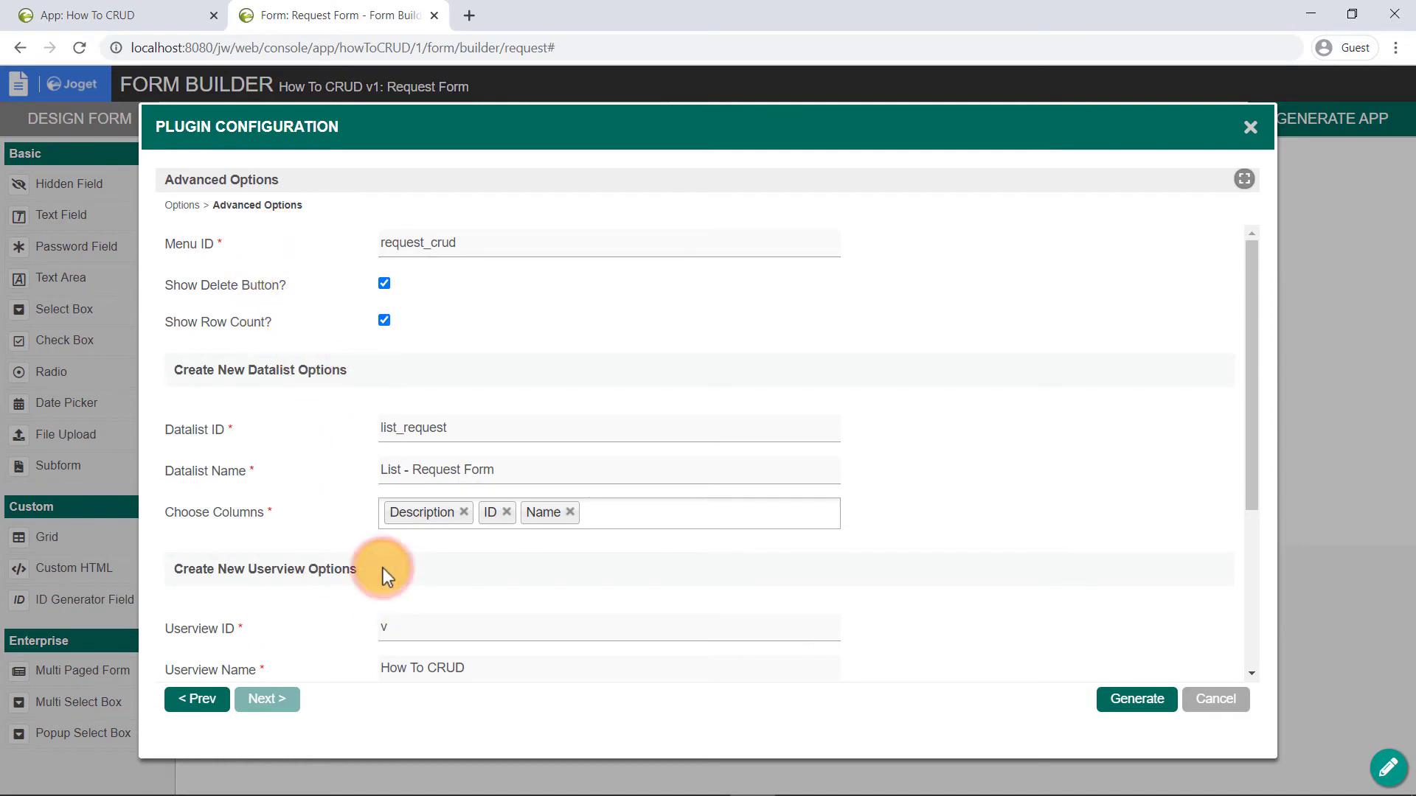
pyautogui.scroll(-1, 383, 568)
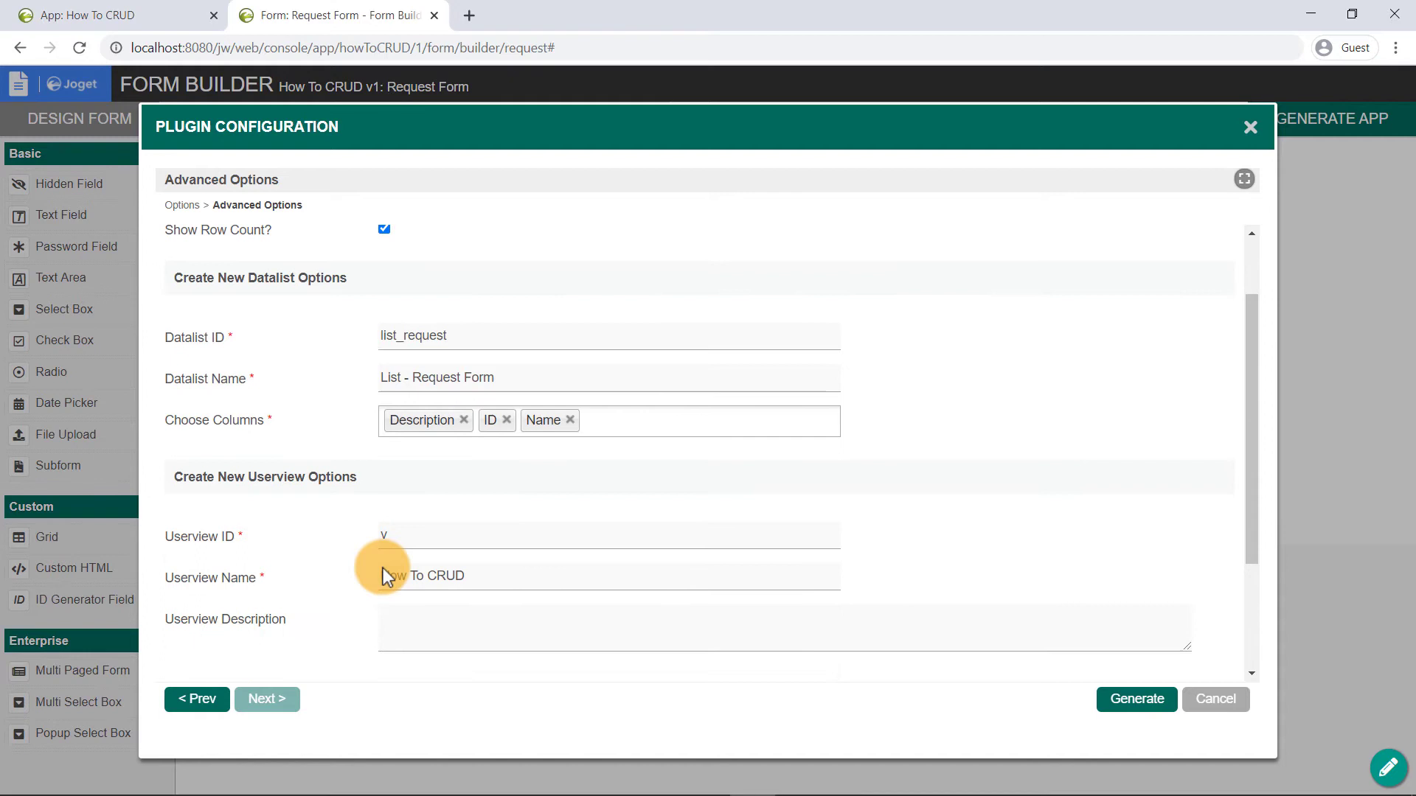
pyautogui.scroll(1, 382, 576)
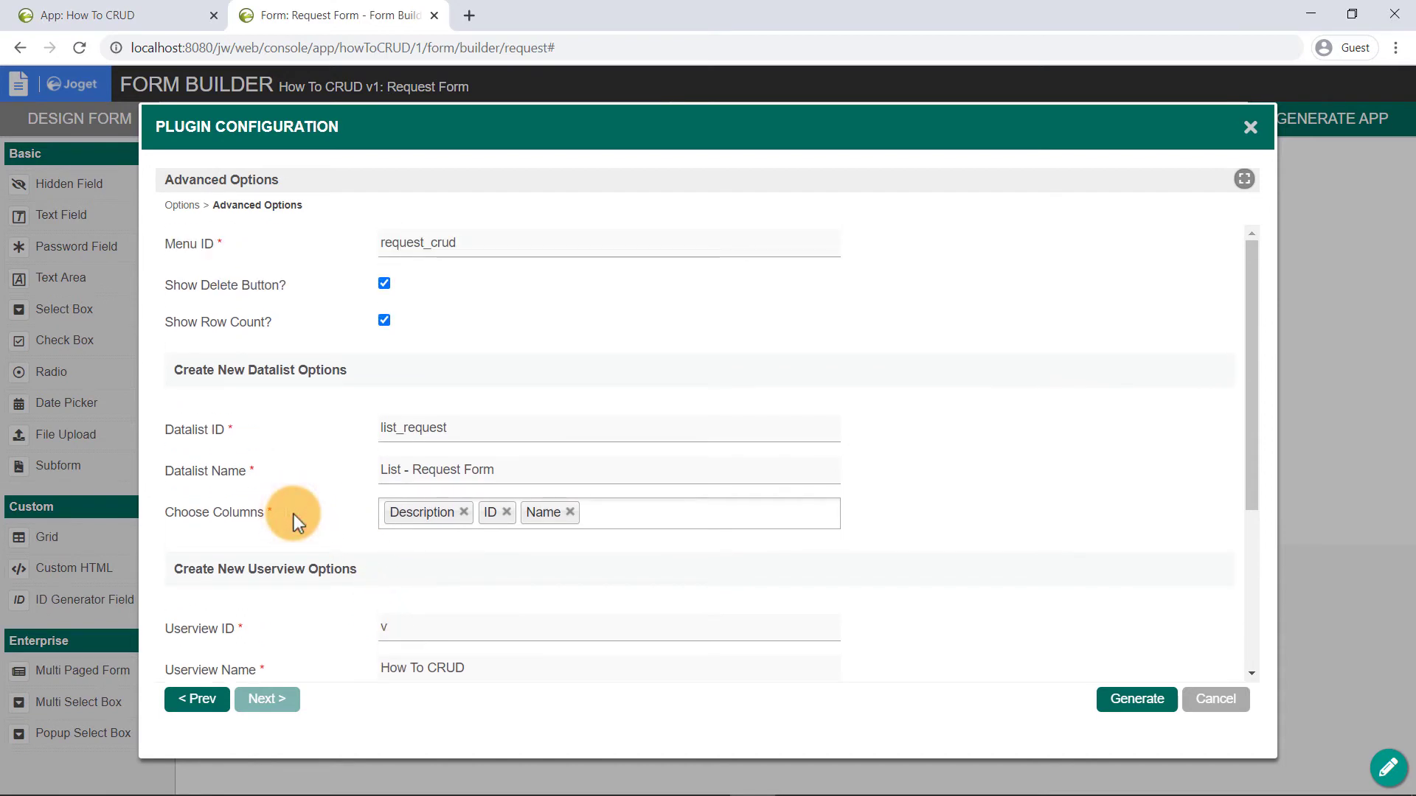
pyautogui.click(506, 513)
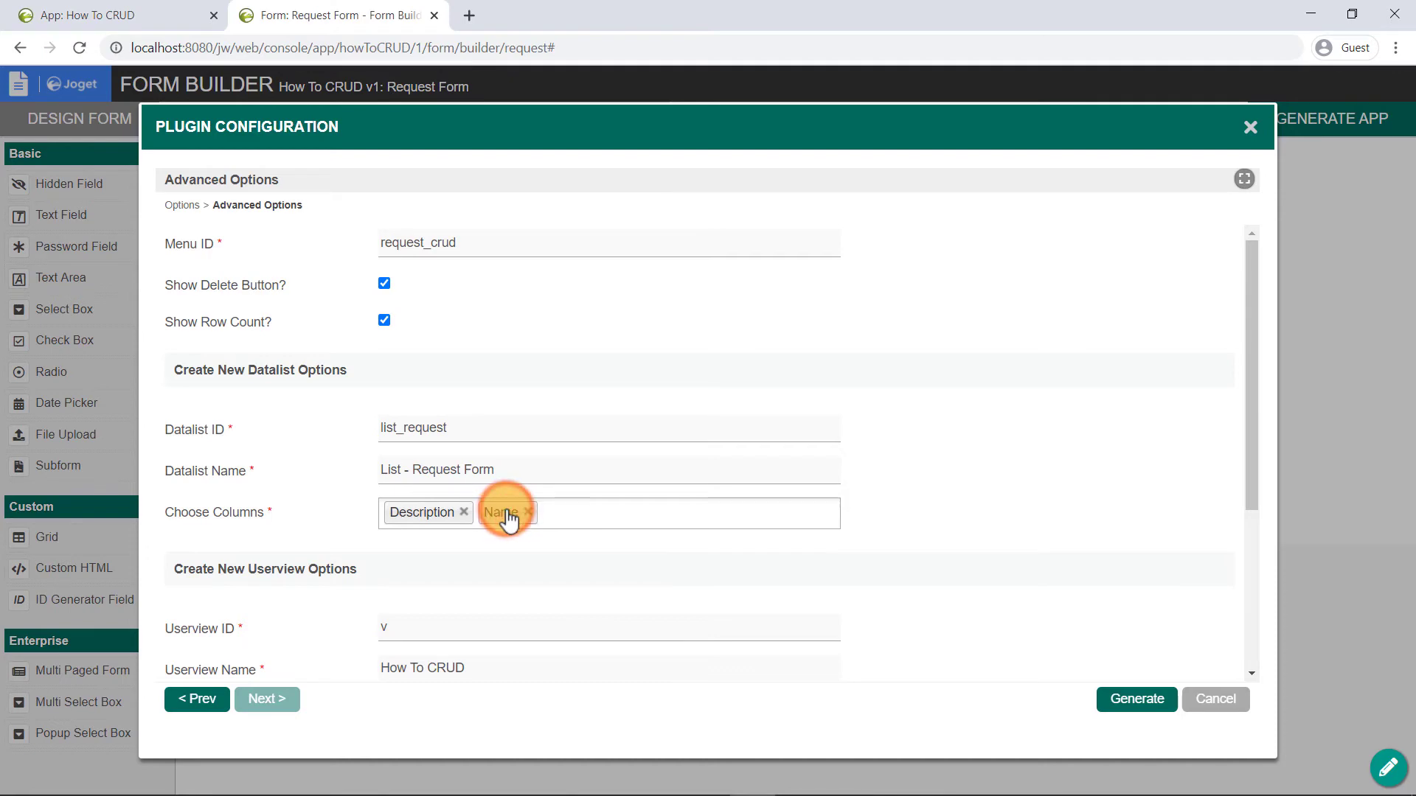
pyautogui.click(1119, 700)
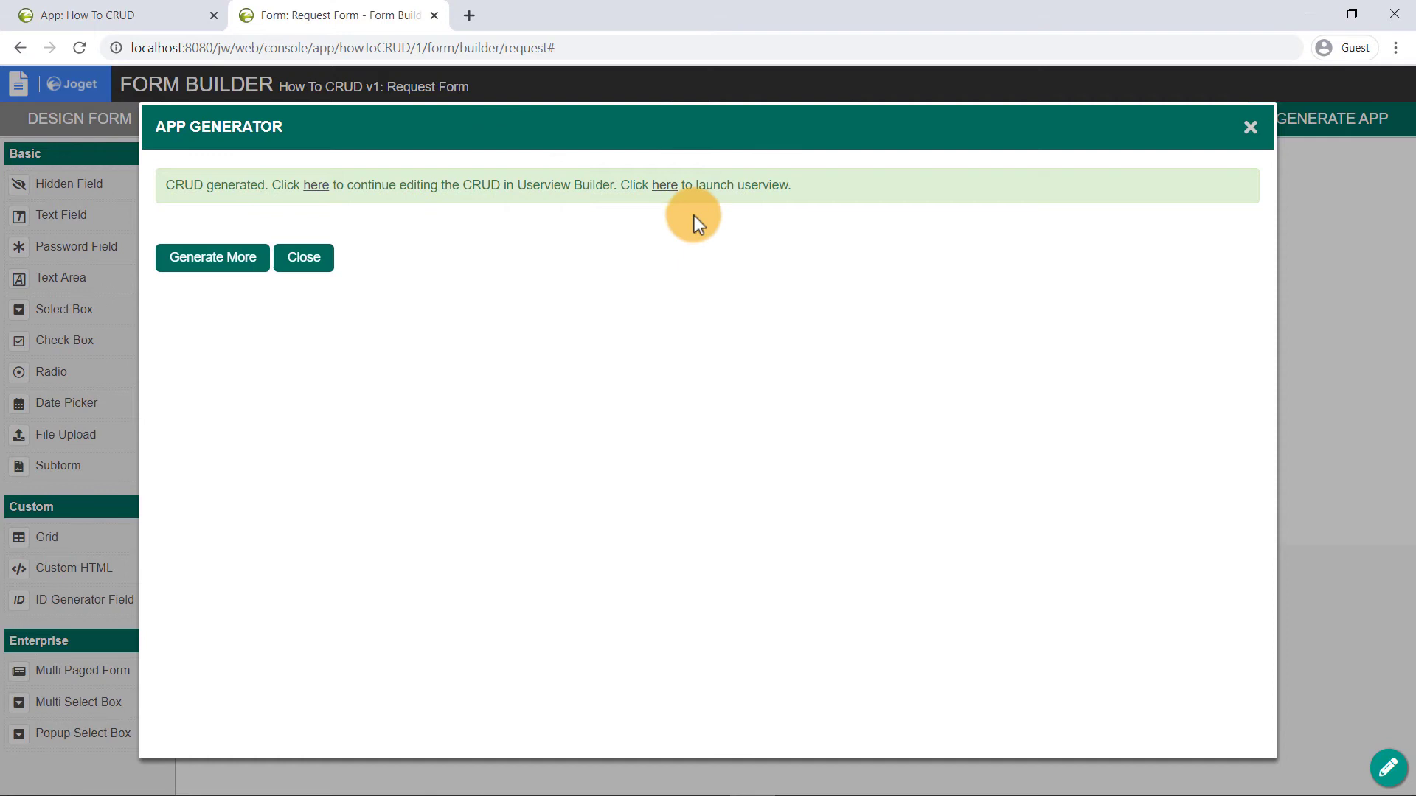
# - In the launched userview, save a new request with the requester's name and 'Requesting for my Cape'
pyautogui.click(670, 187)
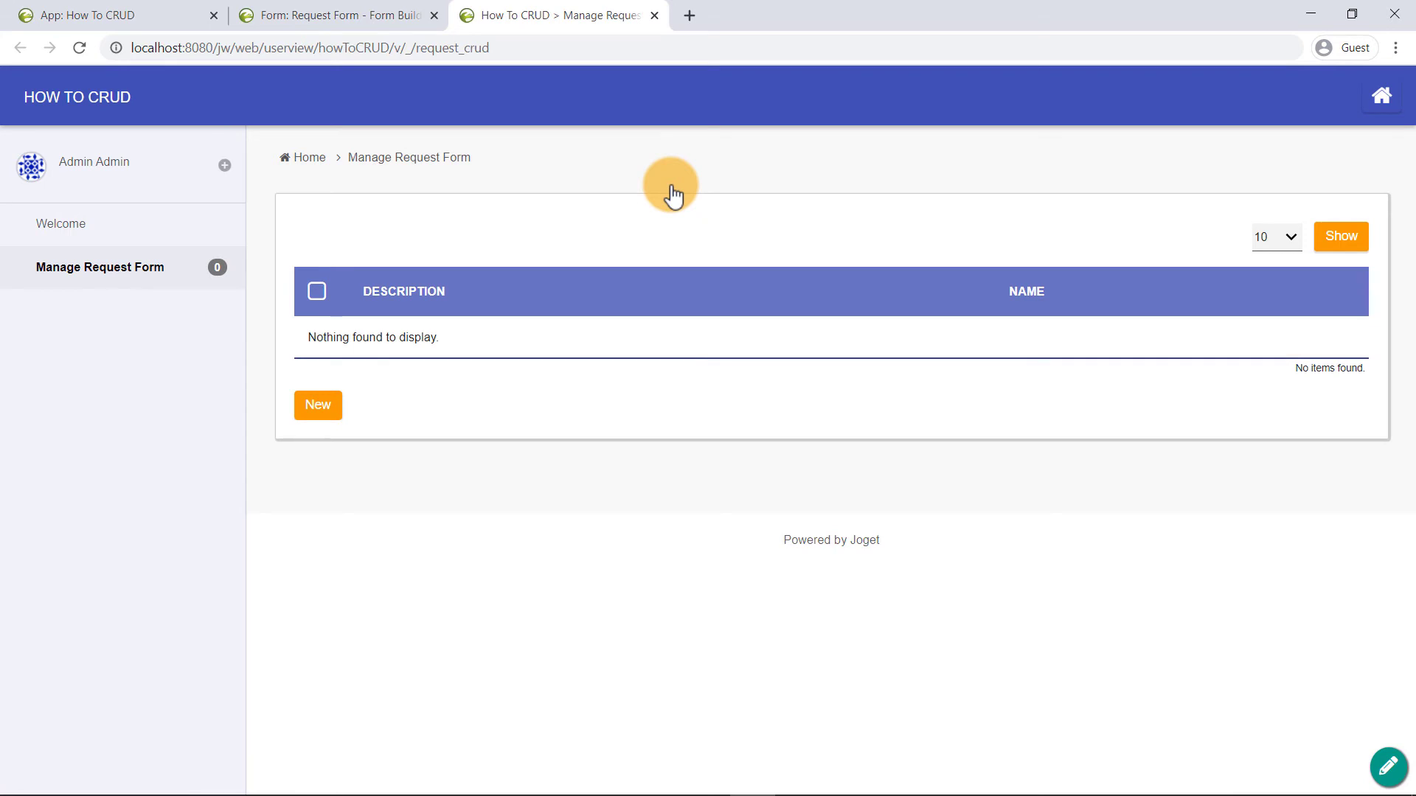
pyautogui.click(318, 404)
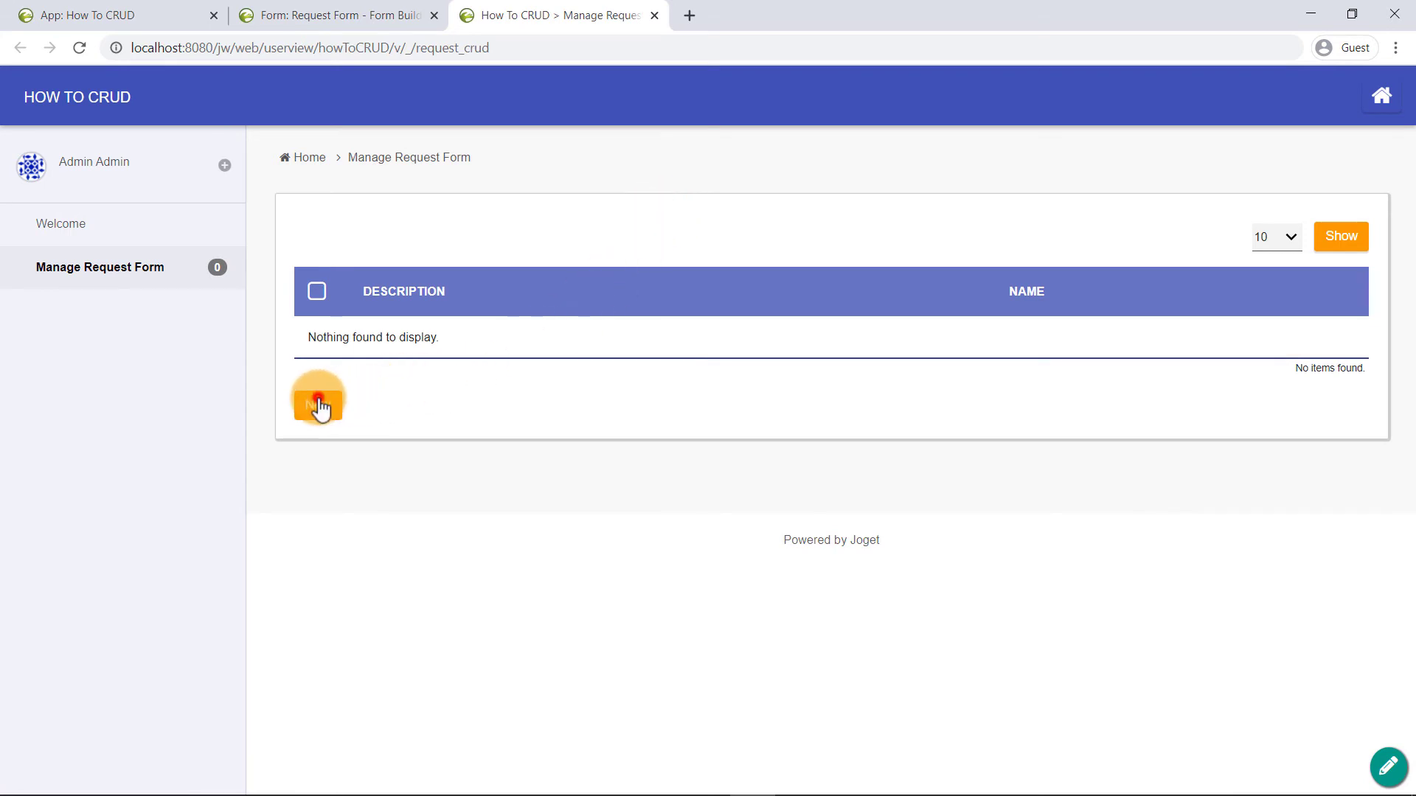
pyautogui.write('Clark Kent')
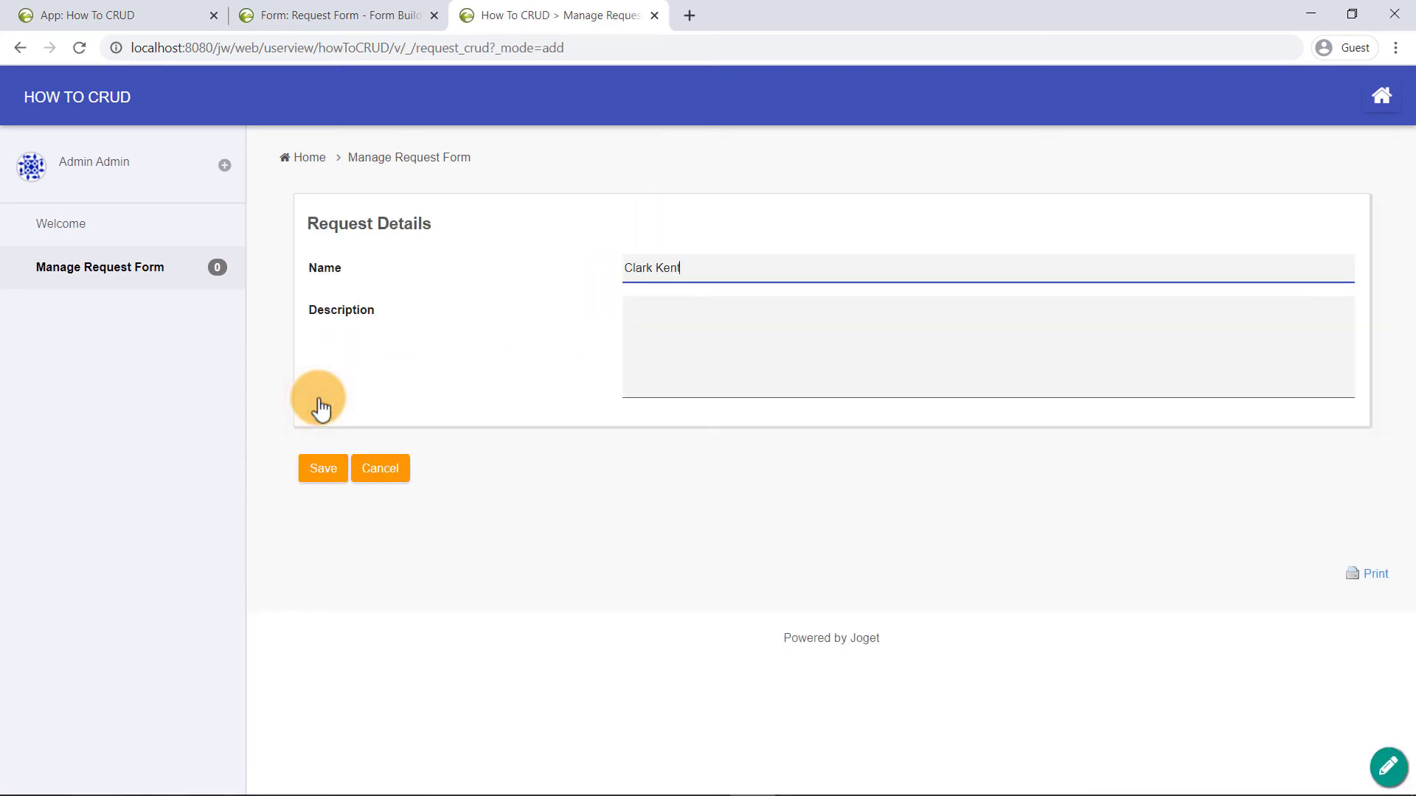
pyautogui.press('Tab')
pyautogui.write('Requesting for my Cape.')
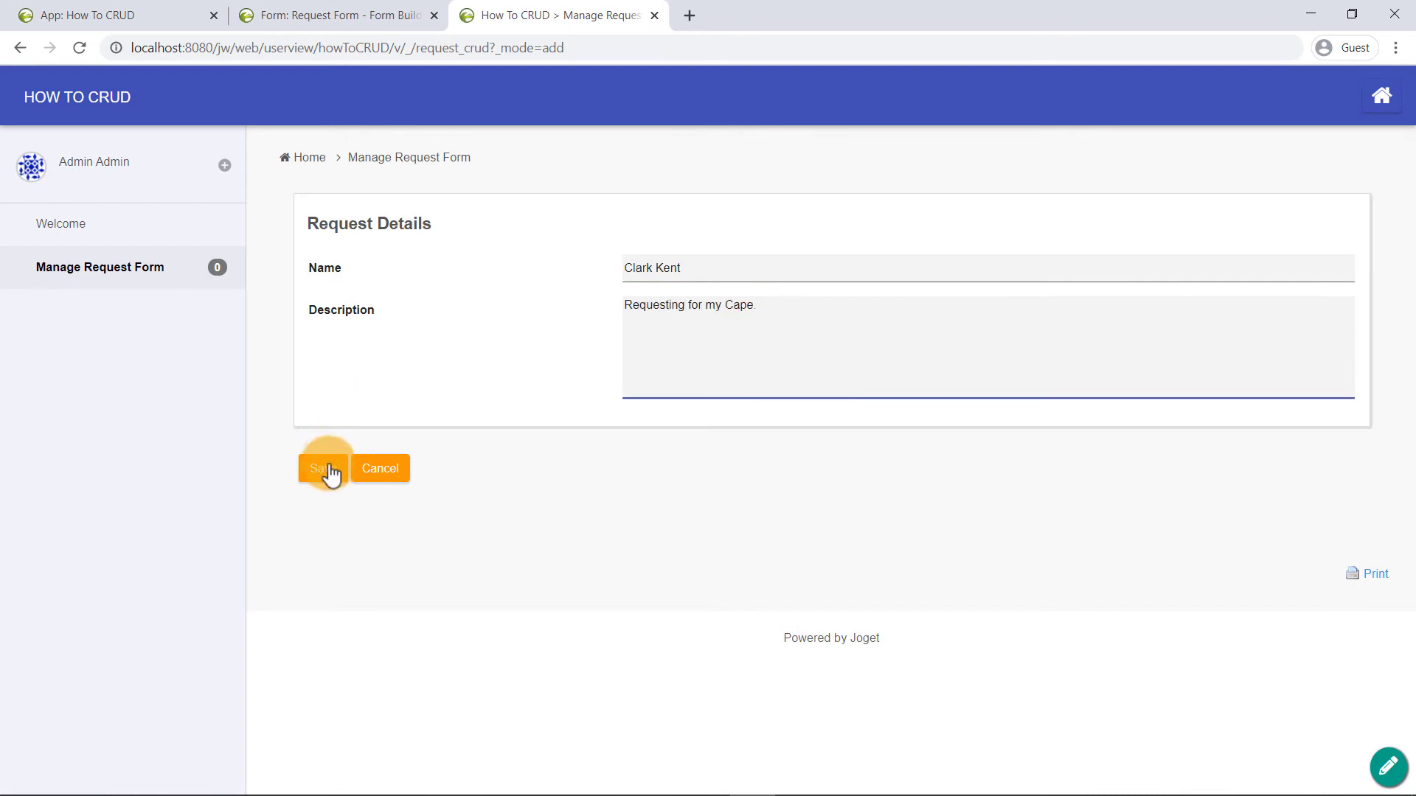
pyautogui.click(326, 476)
pyautogui.click(326, 472)
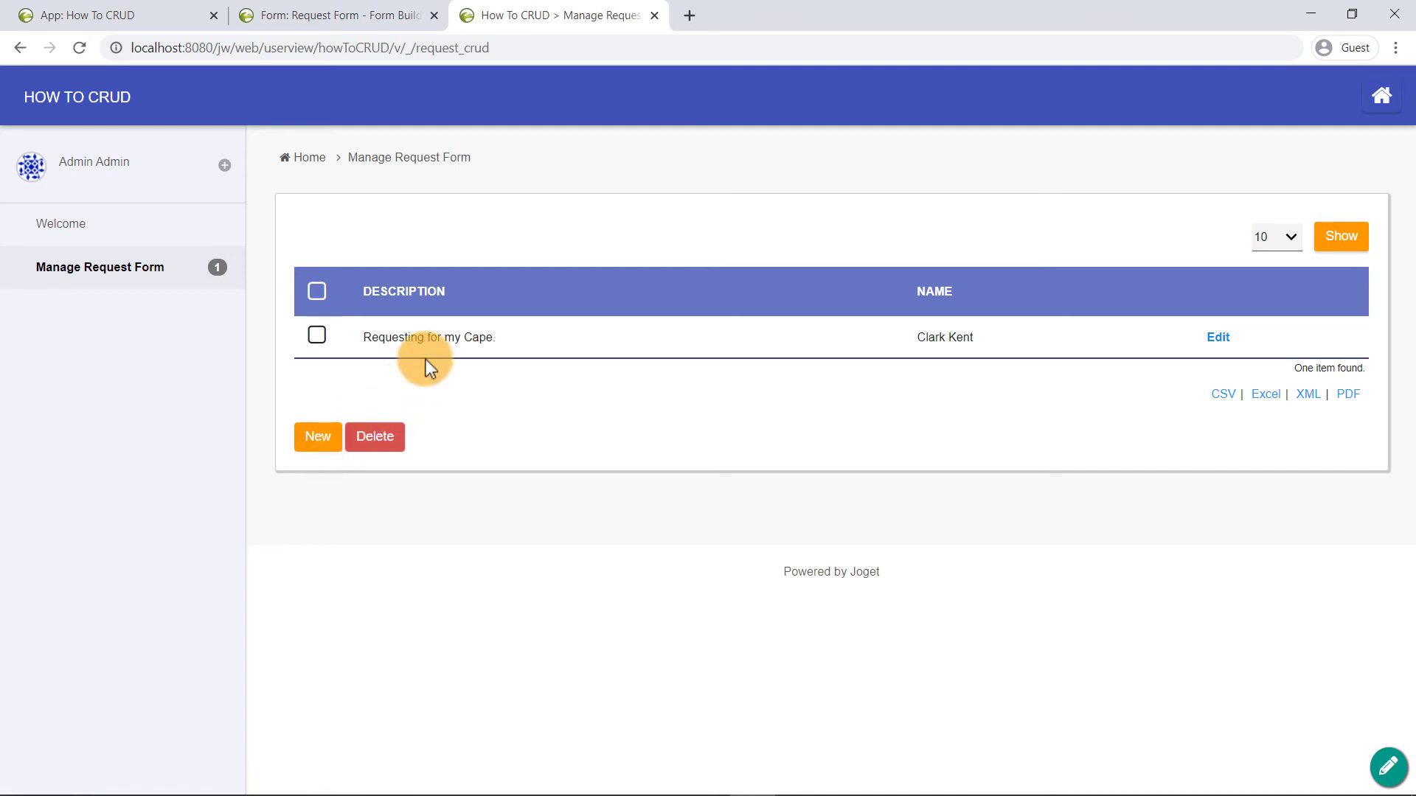
# - Edit the request's description from 'Cape' to 'pencil' and save it
pyautogui.click(1217, 341)
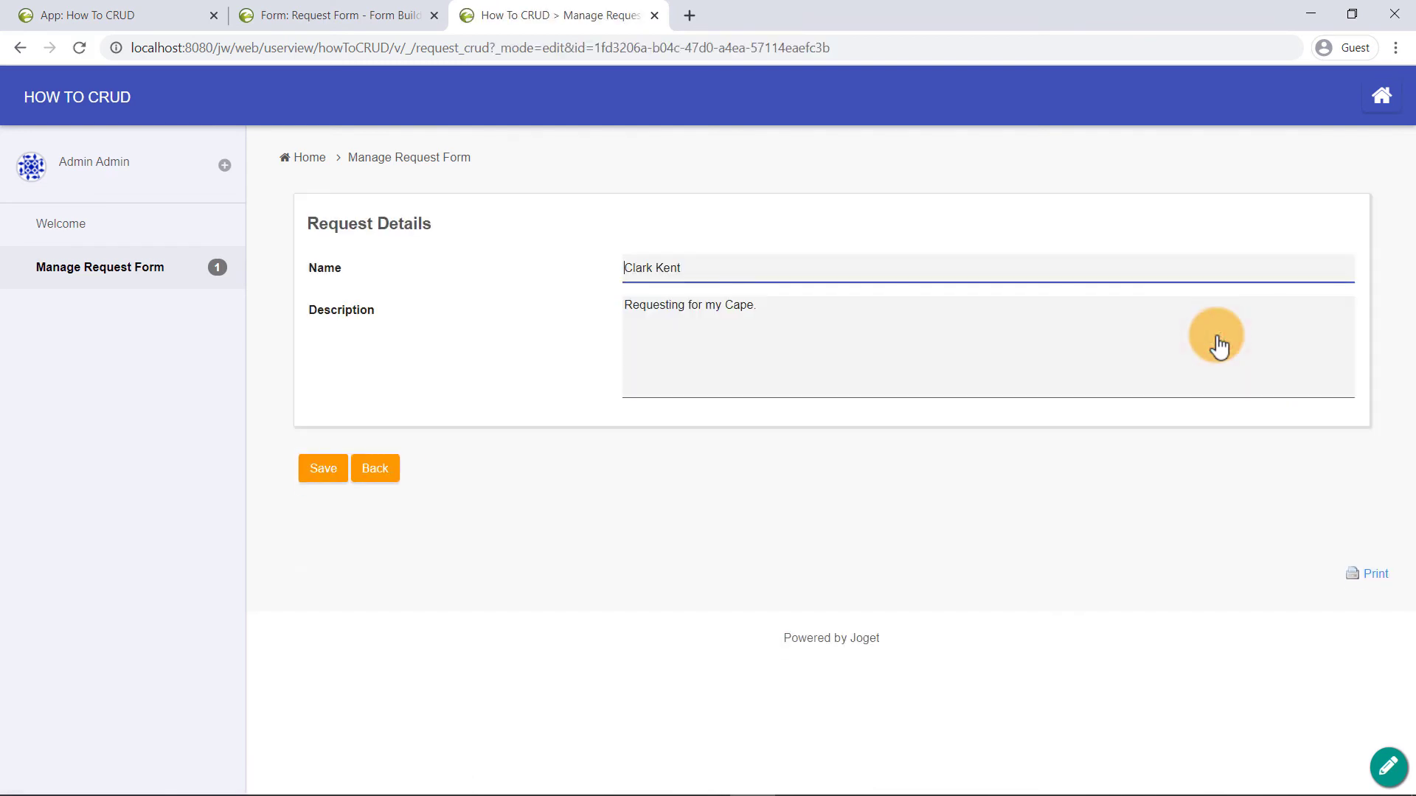
pyautogui.click(891, 304)
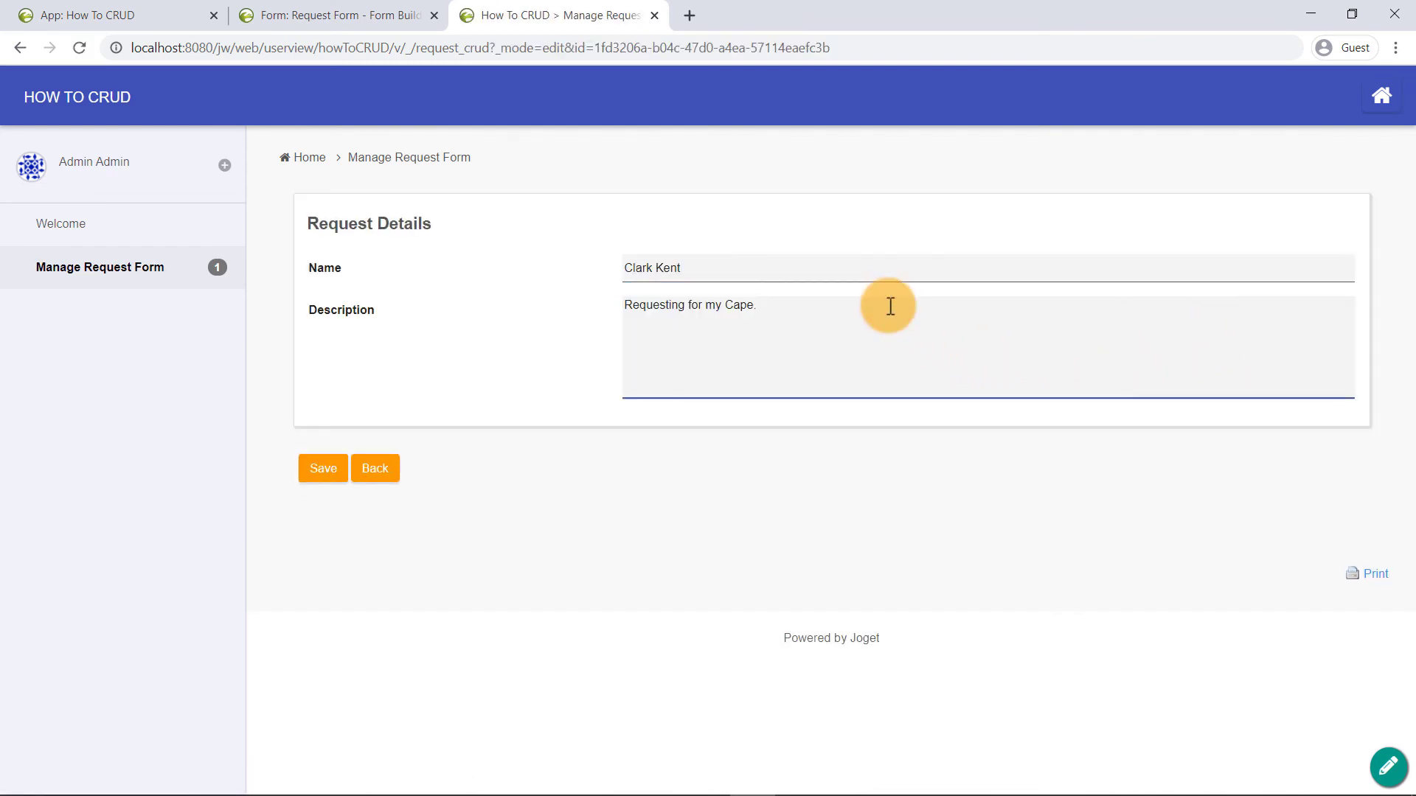
pyautogui.press('BackSpace')
pyautogui.press('BackSpace')
pyautogui.press('BackSpace')
pyautogui.press('BackSpace')
pyautogui.press('BackSpace')
pyautogui.write('pencil')
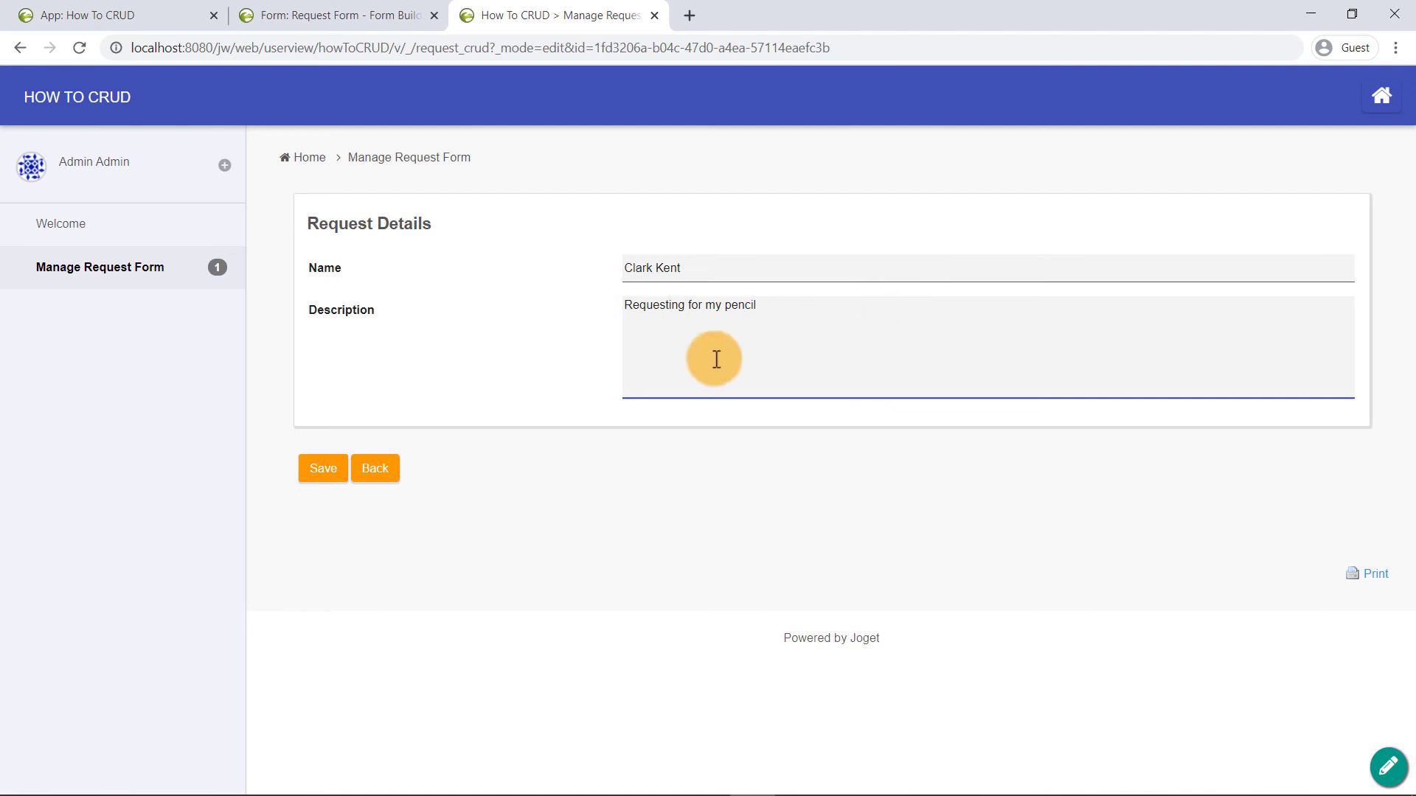
pyautogui.click(338, 469)
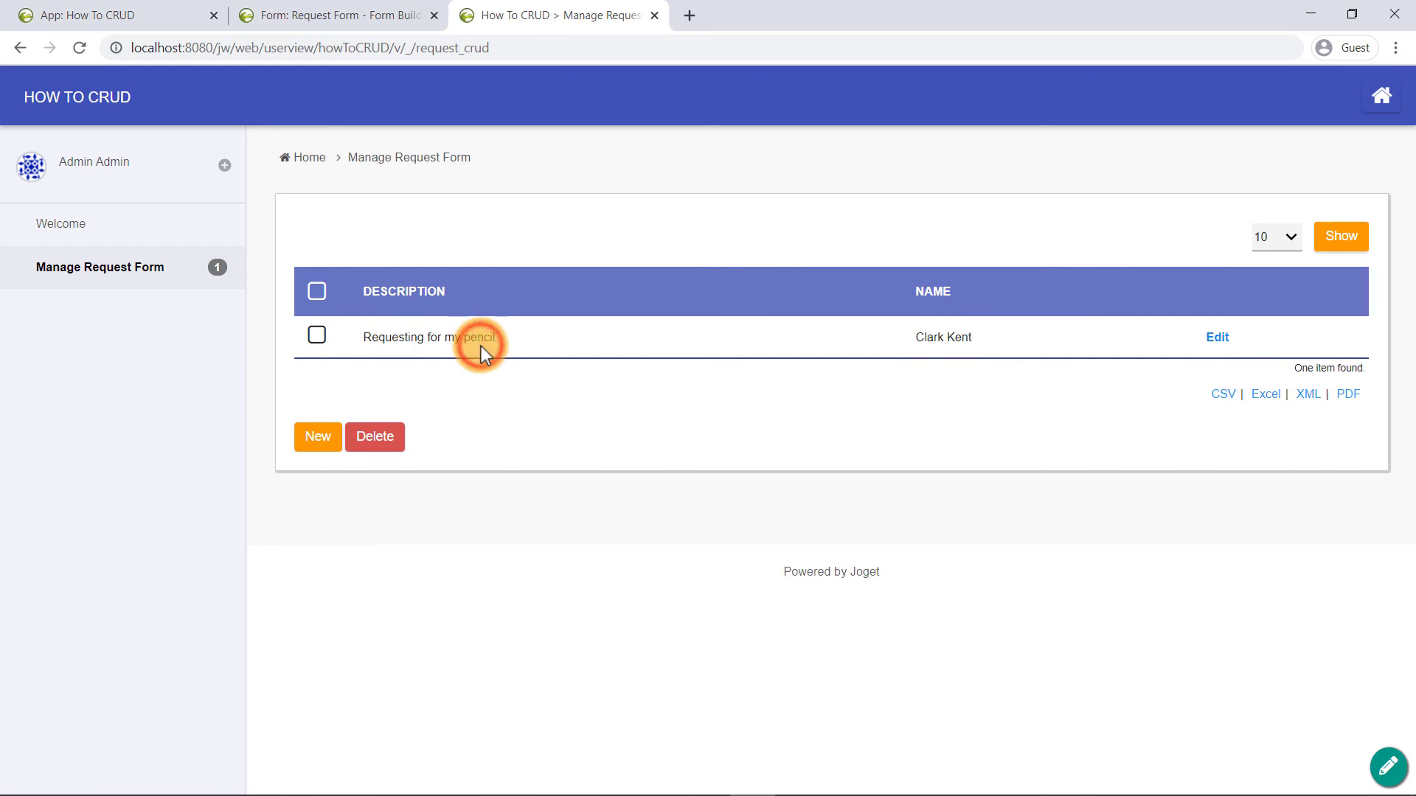
# - Select the pencil request, delete it and confirm the deletion
pyautogui.click(318, 337)
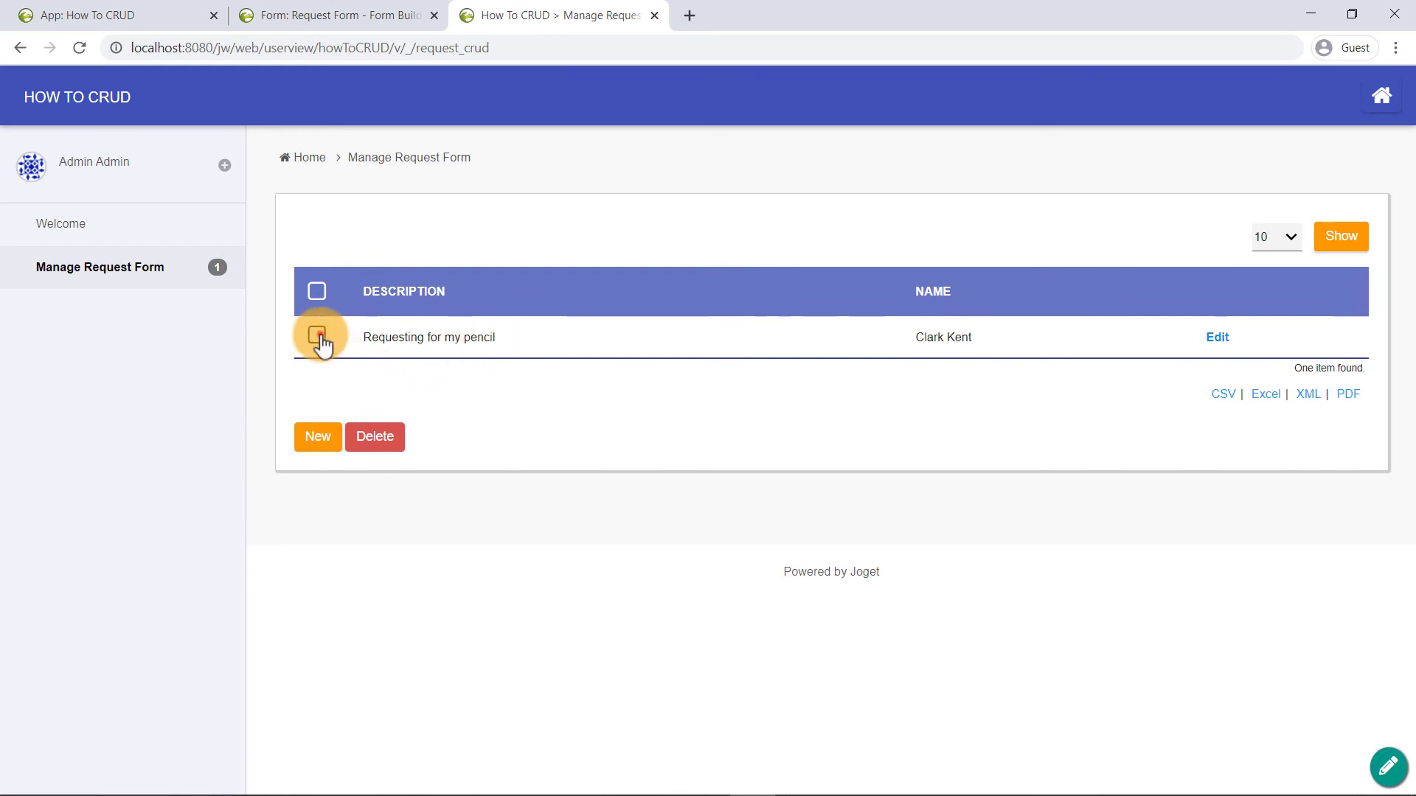
pyautogui.click(397, 442)
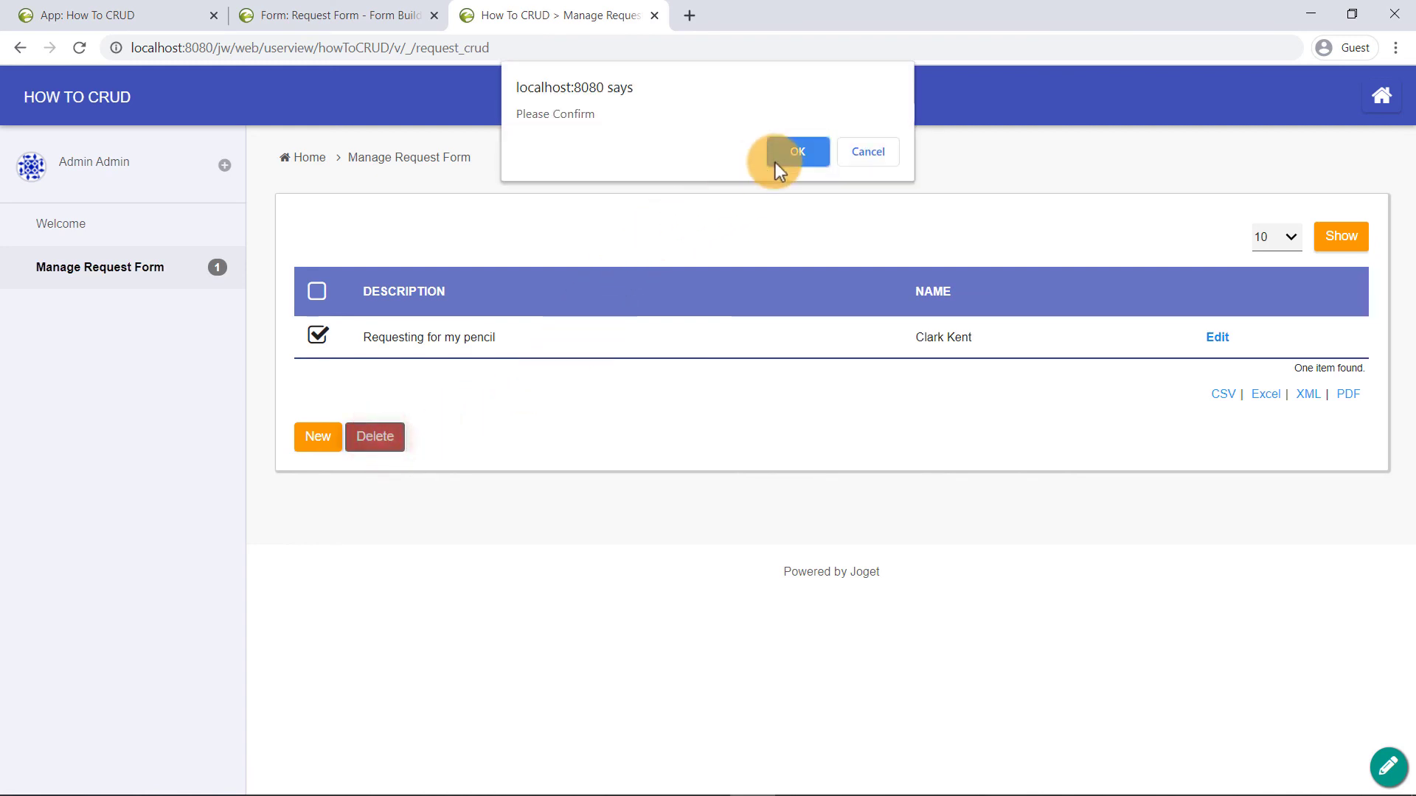
pyautogui.click(796, 152)
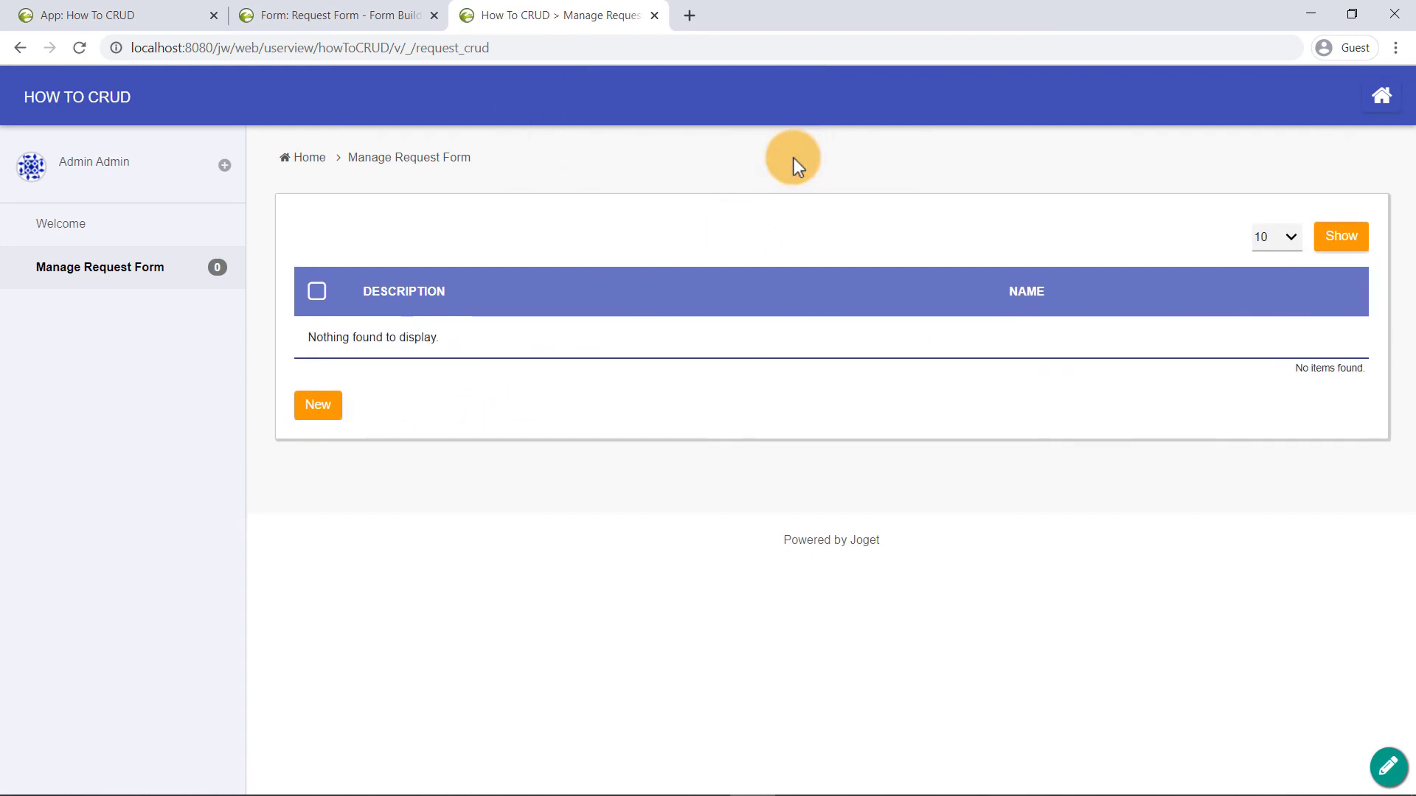